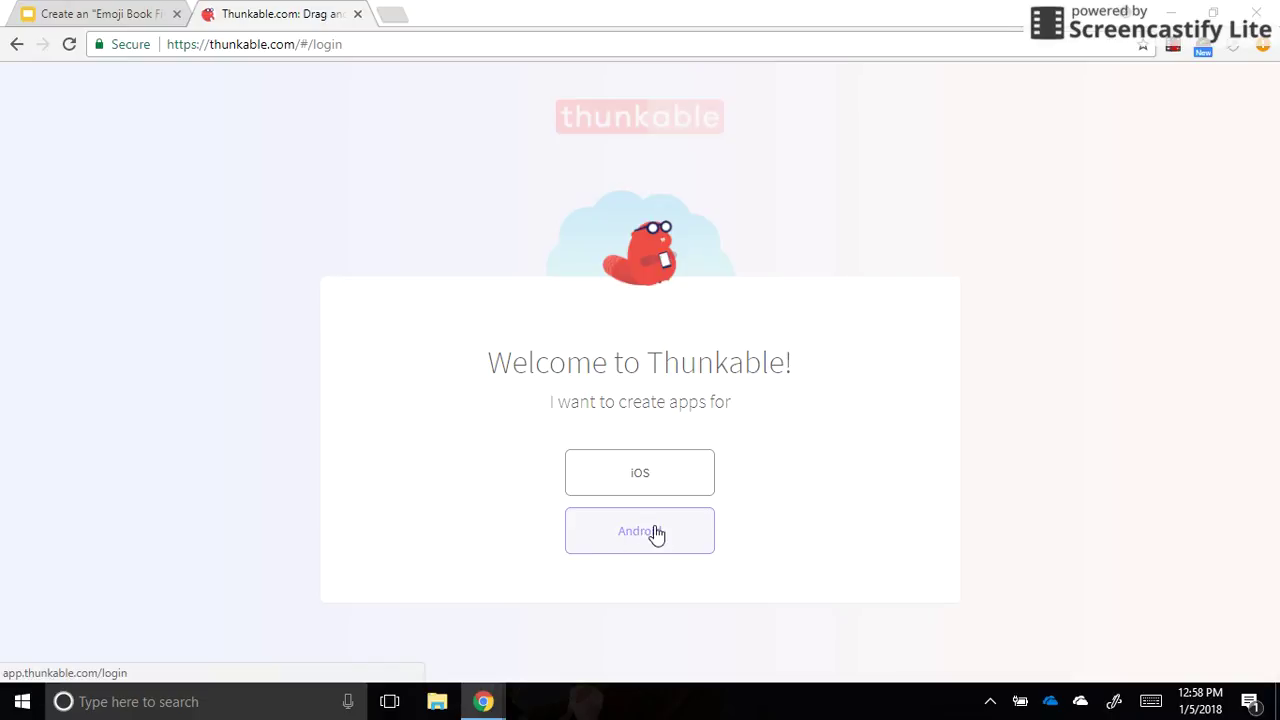
- Choose Android as the platform and create a new app named EmojiBookFinderHD
{"action": "left_click", "coordinate": [640, 536]}
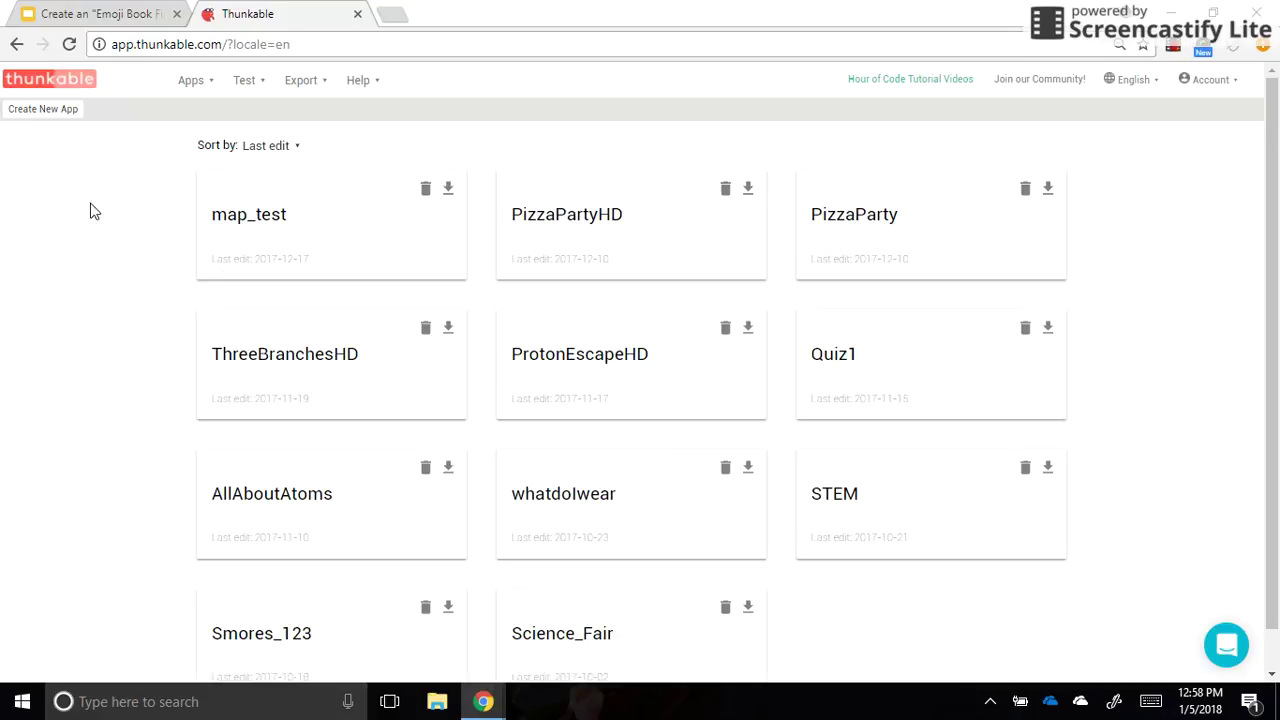
{"action": "left_click", "coordinate": [45, 112]}
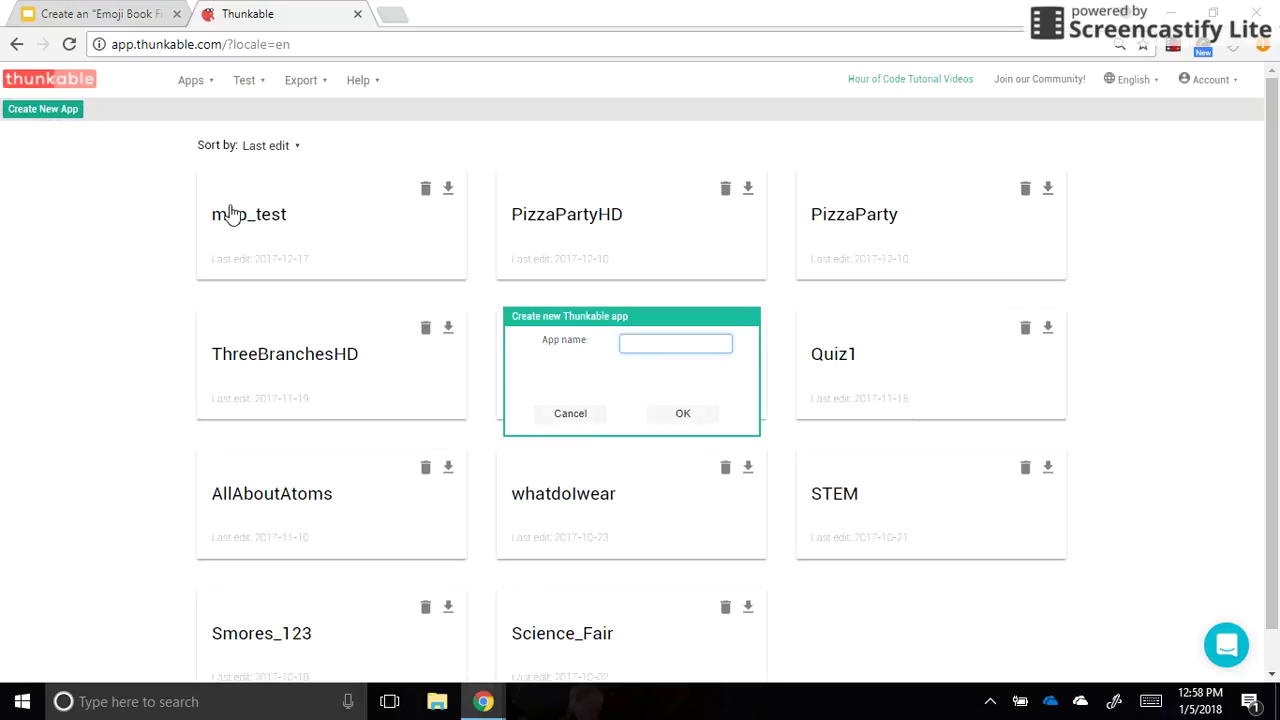
{"action": "type", "text": "EmojiBookFinderHD"}
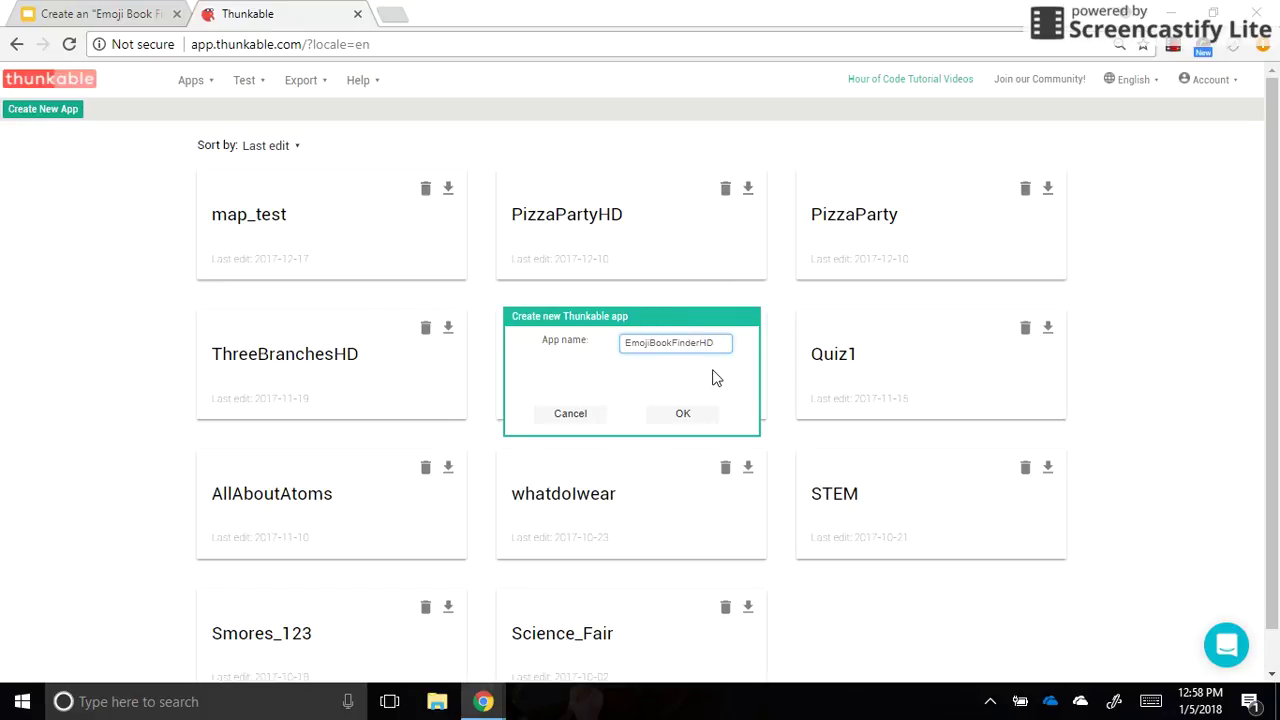
{"action": "left_click", "coordinate": [682, 415]}
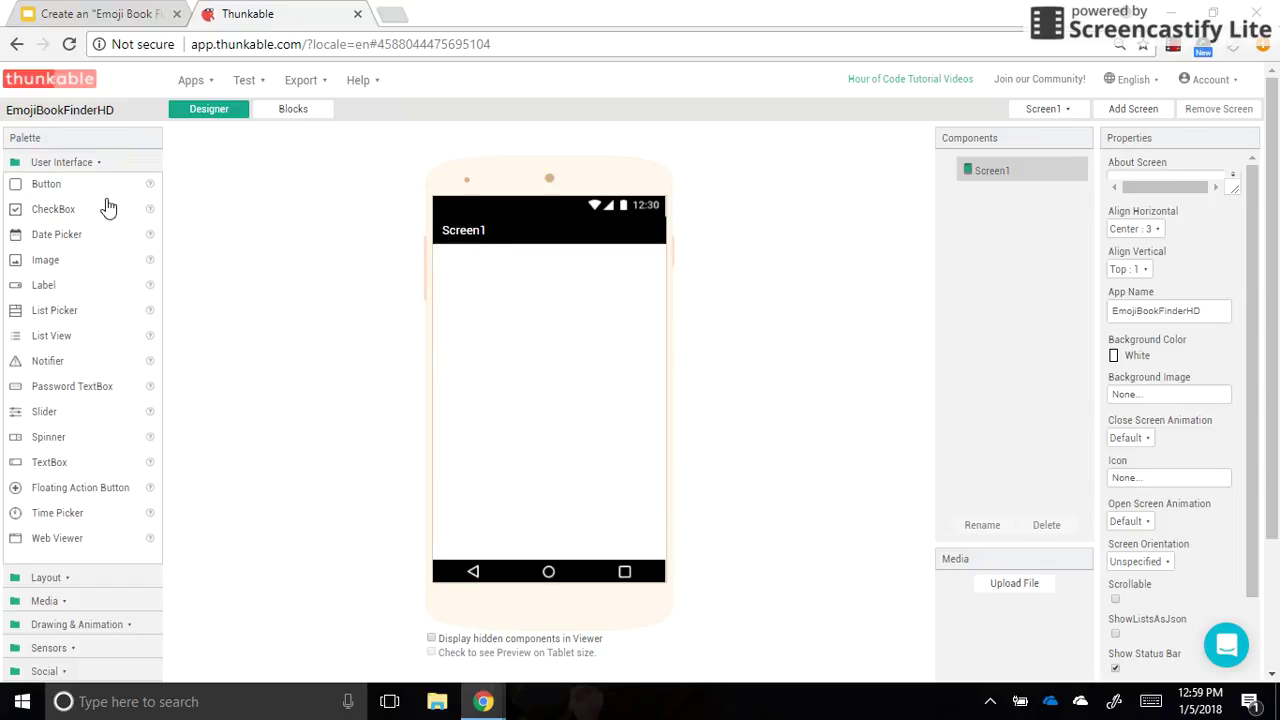
{"action": "left_click", "coordinate": [50, 163]}
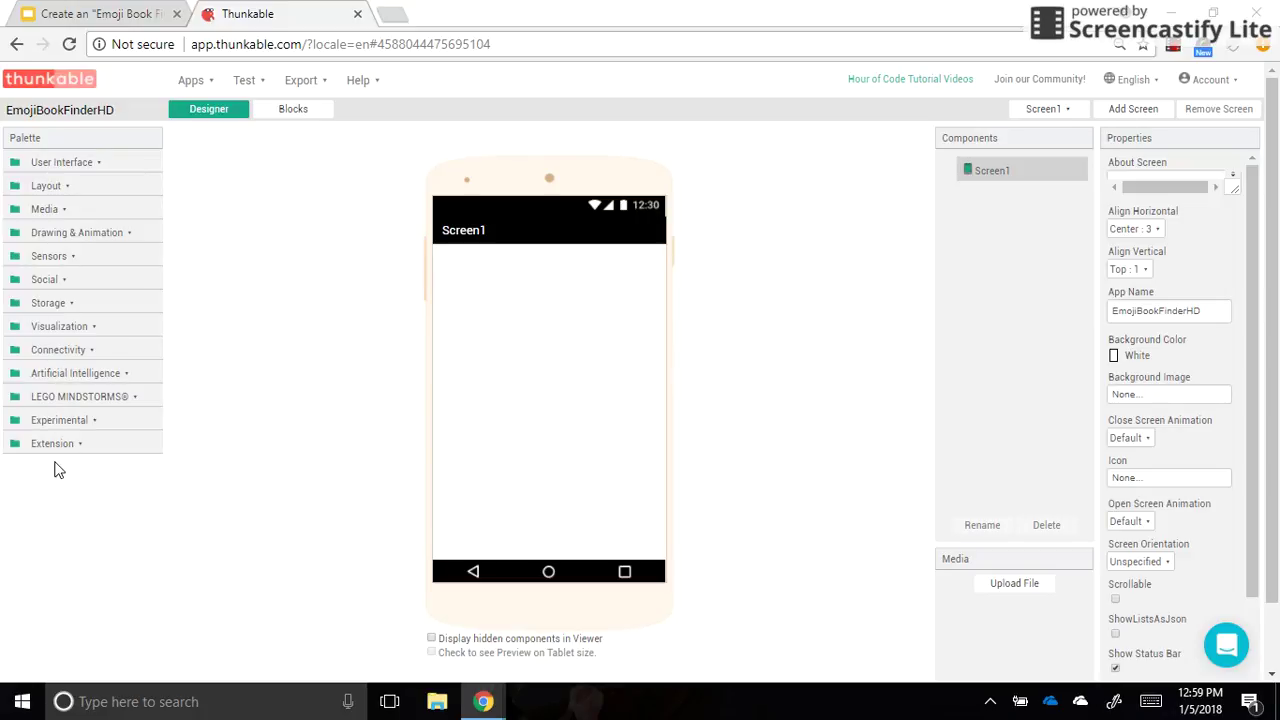
{"action": "left_click", "coordinate": [60, 166]}
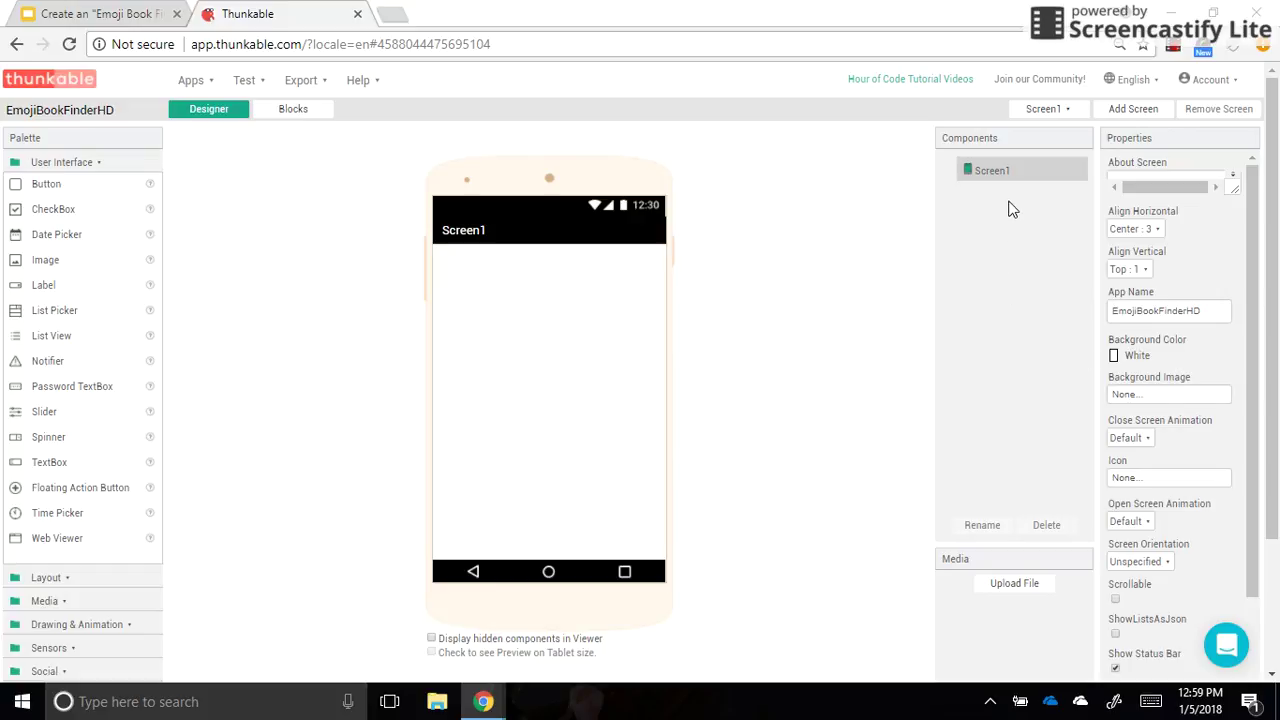
- Review the app introduction and App Planning Worksheet in the slide presentation, and return to the Thunkable designer
{"action": "left_click", "coordinate": [90, 15]}
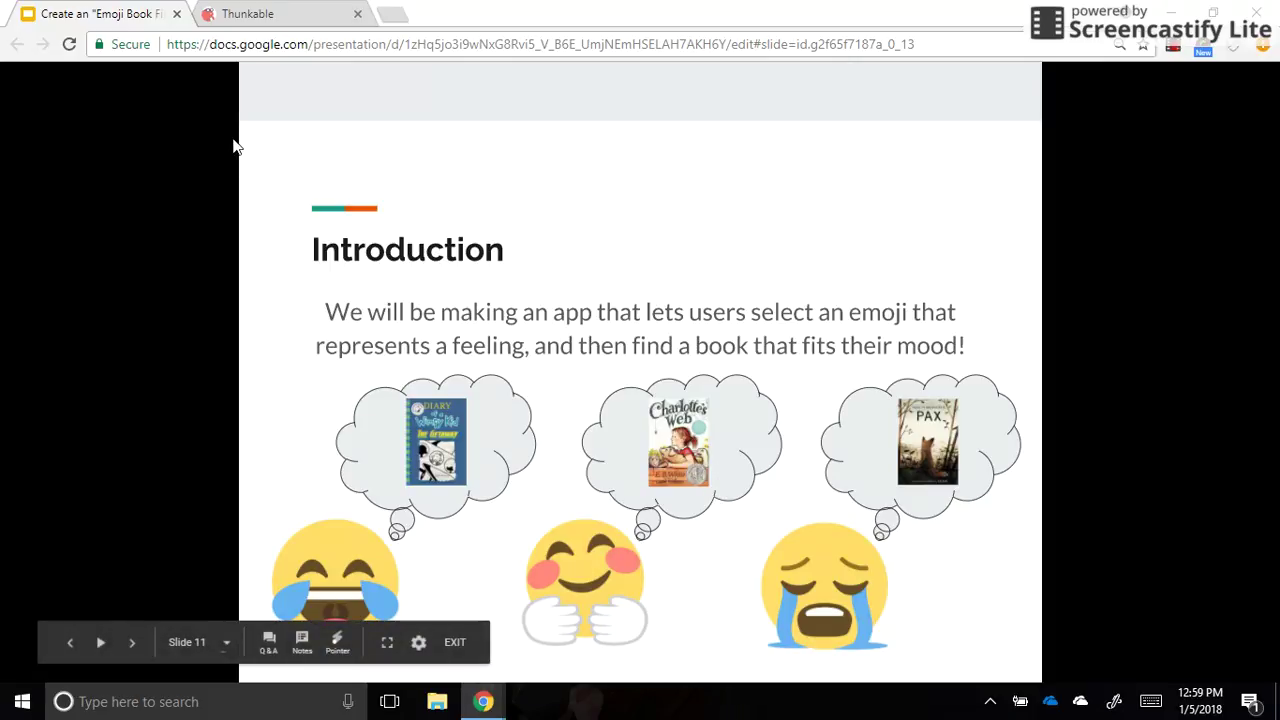
{"action": "key", "text": "Right"}
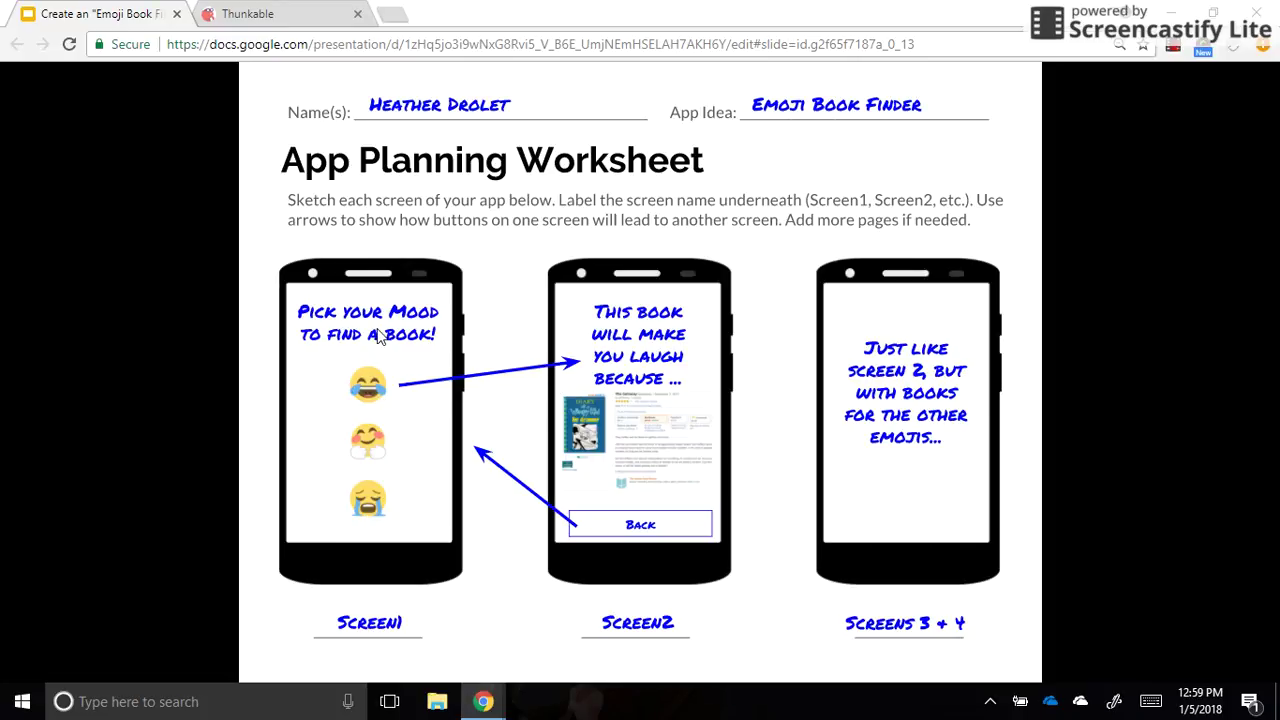
{"action": "left_click", "coordinate": [264, 15]}
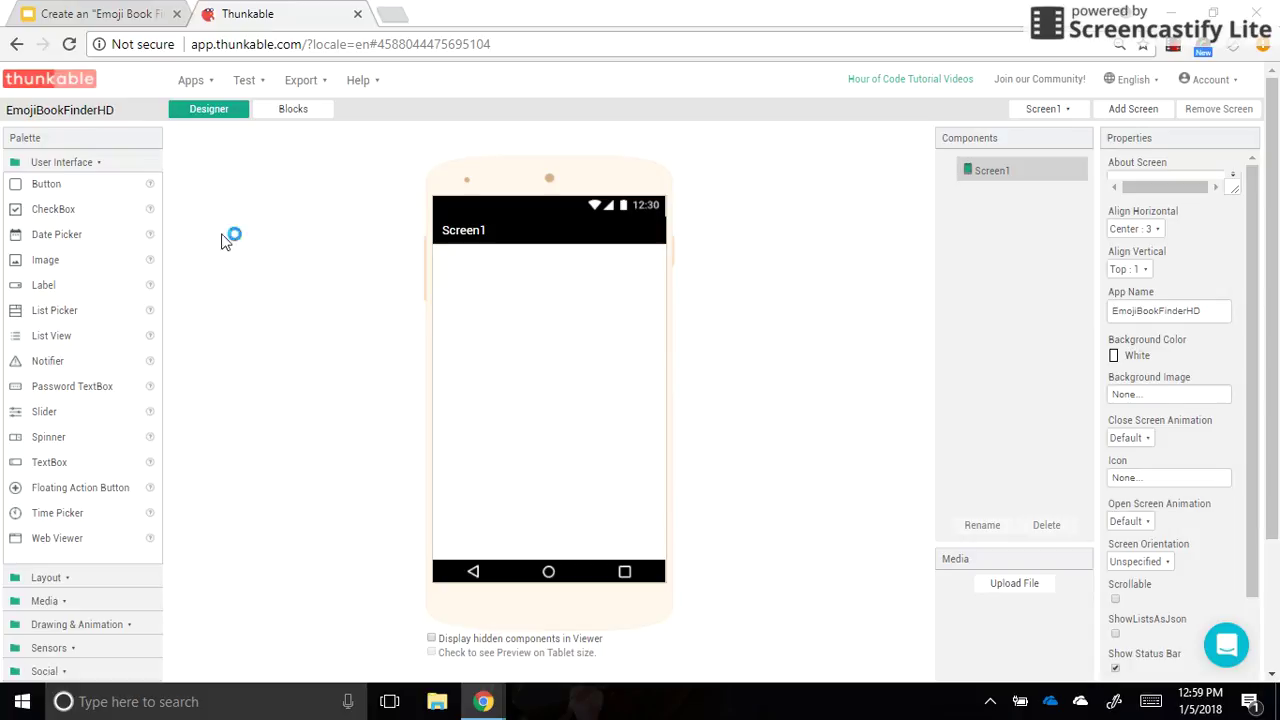
- Add a label to Screen1 and set its text to "Pick your mood to find a book!", following the planning worksheet
{"action": "left_click_drag", "start_coordinate": [43, 291], "coordinate": [563, 286]}
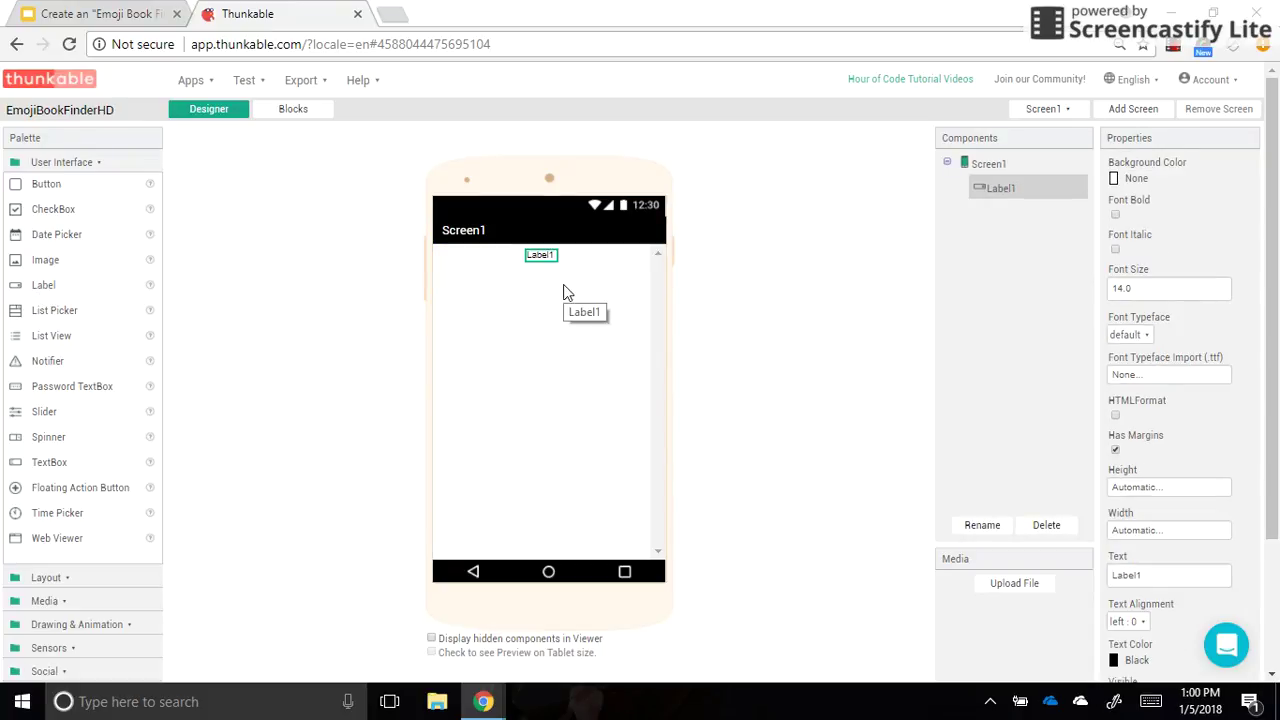
{"action": "mouse_move", "coordinate": [543, 252]}
{"action": "left_mouse_down"}
{"action": "mouse_move", "coordinate": [544, 279]}
{"action": "mouse_move", "coordinate": [546, 255]}
{"action": "left_mouse_up"}
{"action": "scroll", "coordinate": [1157, 400], "scroll_direction": "down", "scroll_amount": 2}
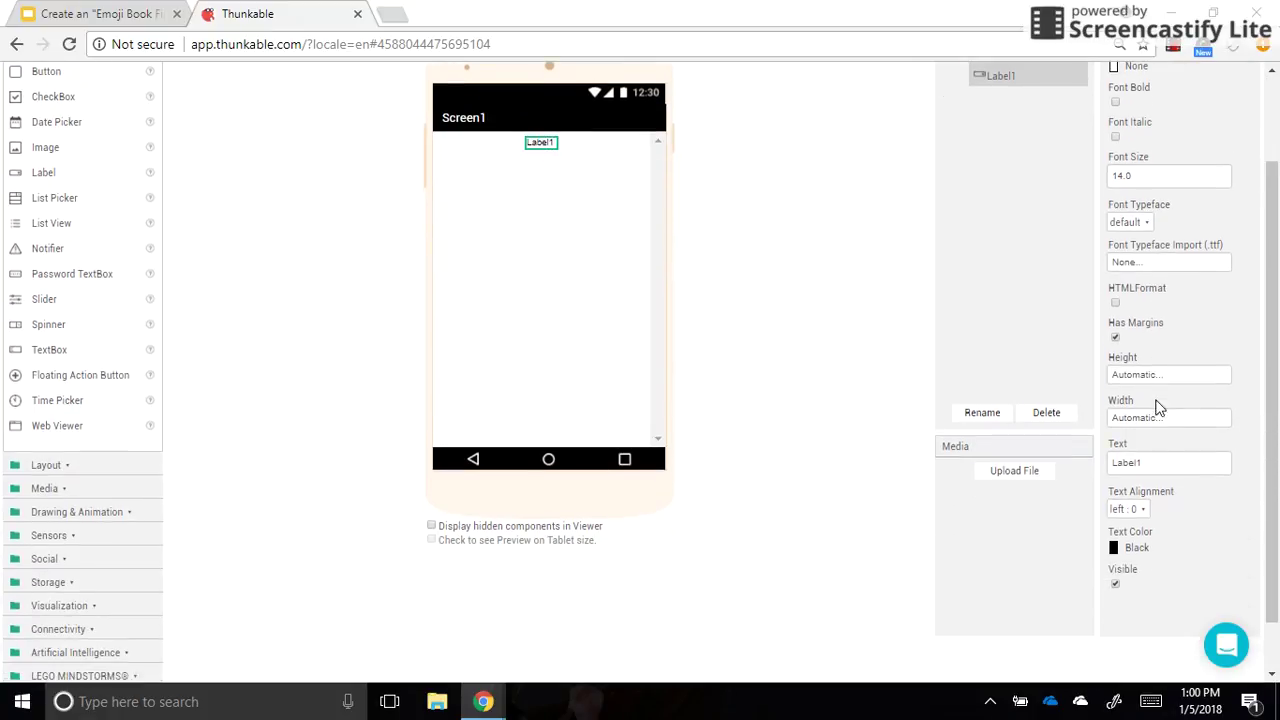
{"action": "left_click", "coordinate": [1145, 463]}
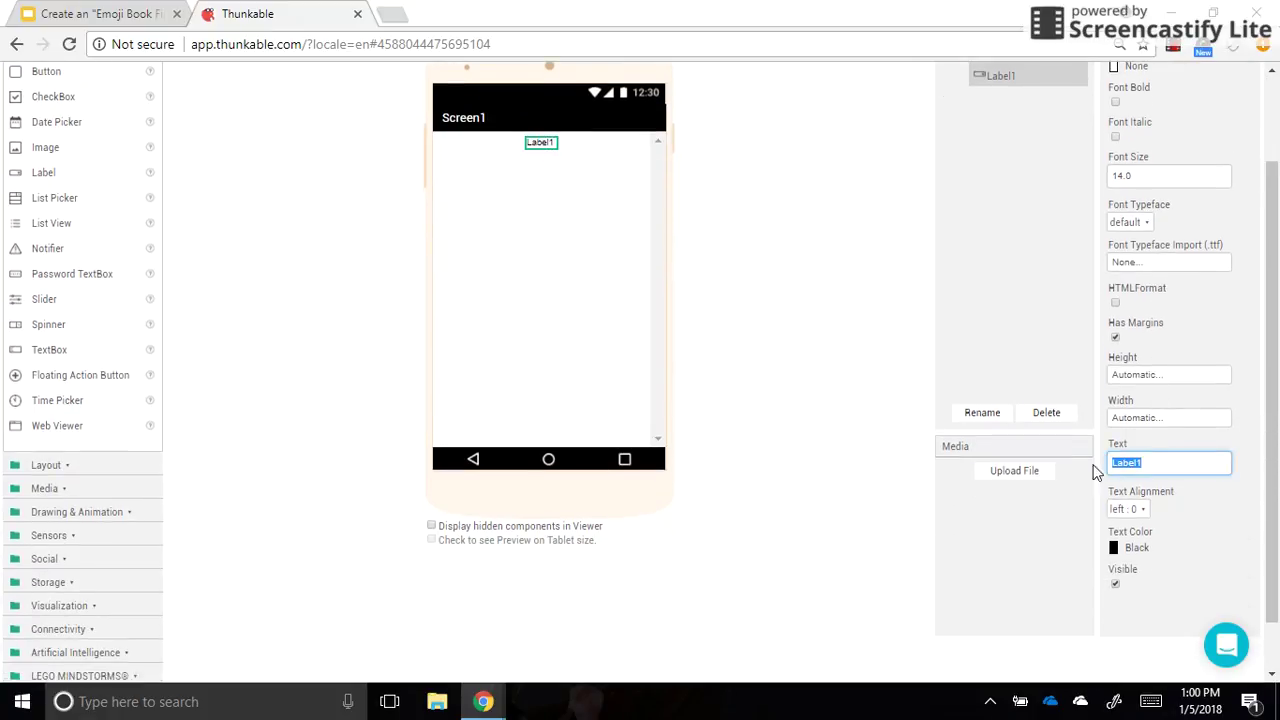
{"action": "left_click", "coordinate": [120, 14]}
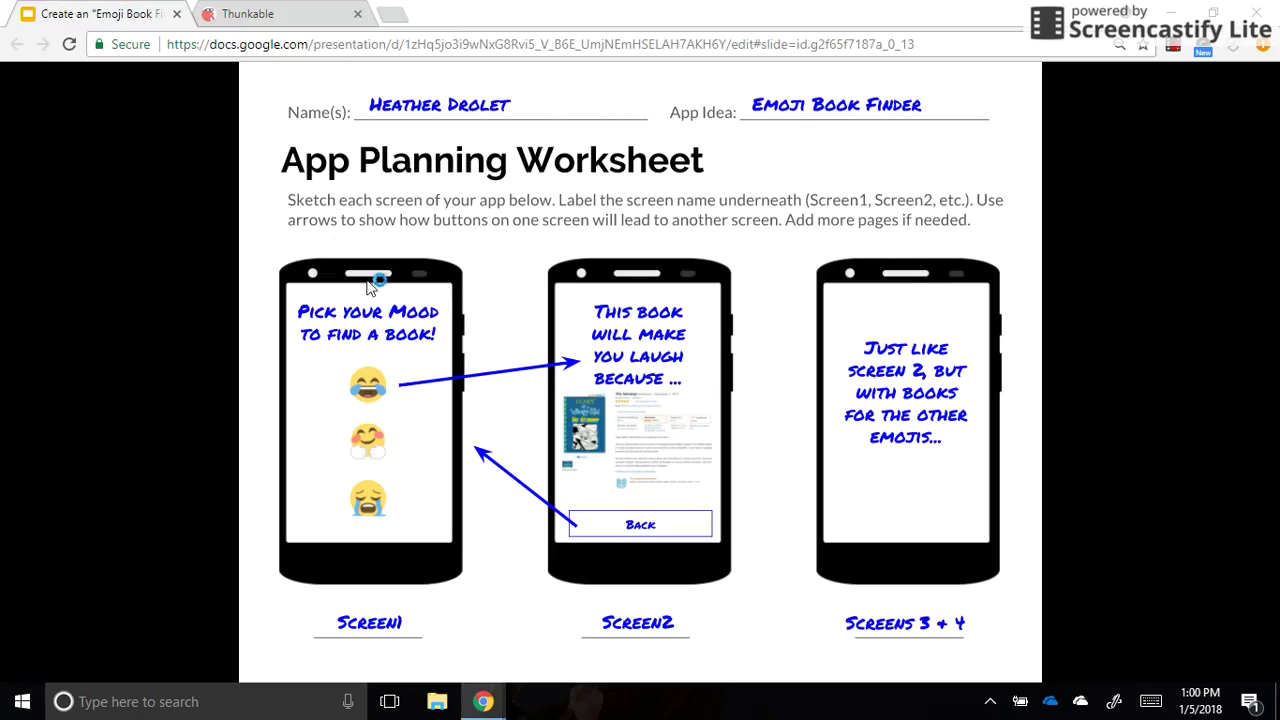
{"action": "left_click", "coordinate": [286, 17]}
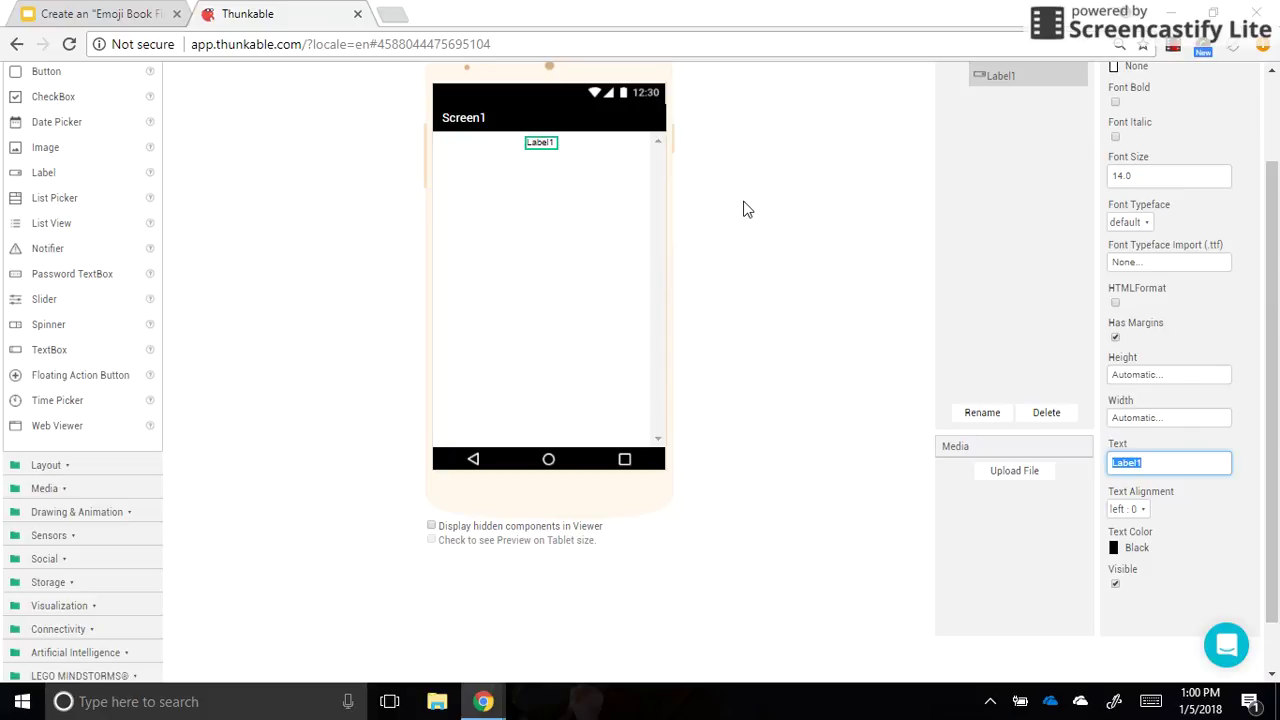
{"action": "type", "text": "Pick your mood to"}
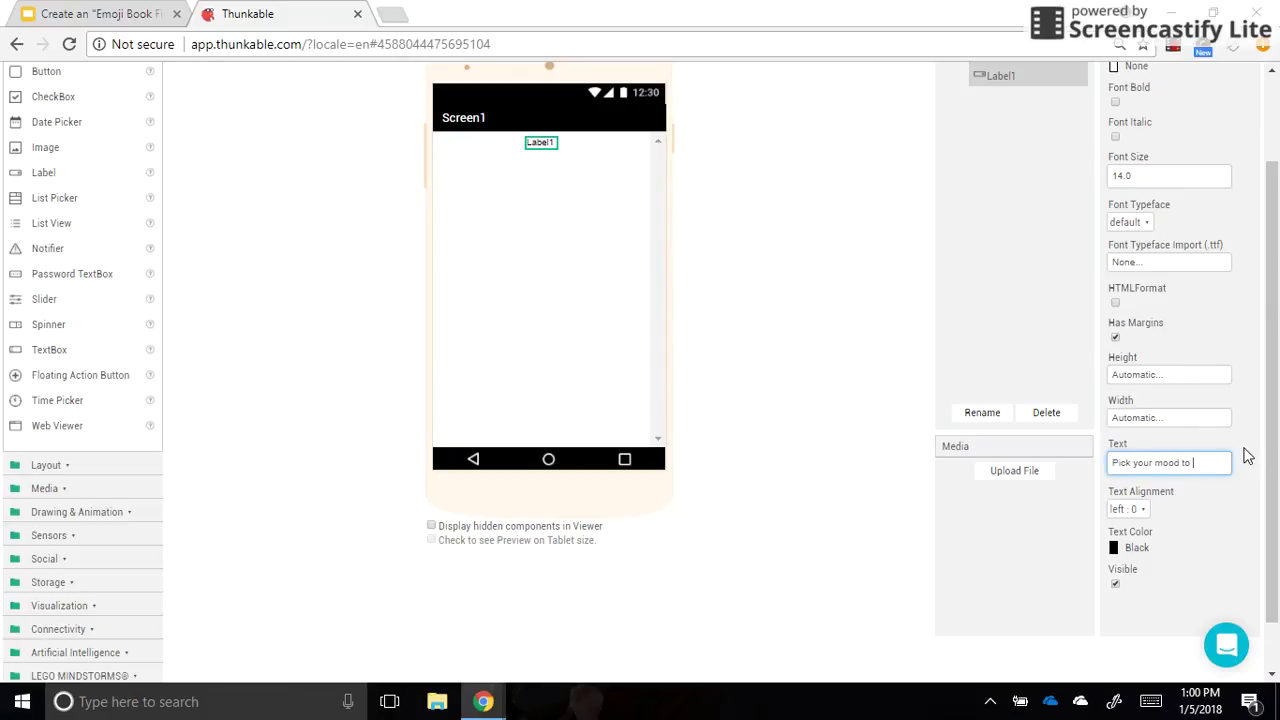
{"action": "type", "text": " find a book!"}
{"action": "left_click", "coordinate": [825, 407]}
{"action": "scroll", "coordinate": [825, 407], "scroll_direction": "up", "scroll_amount": 2}
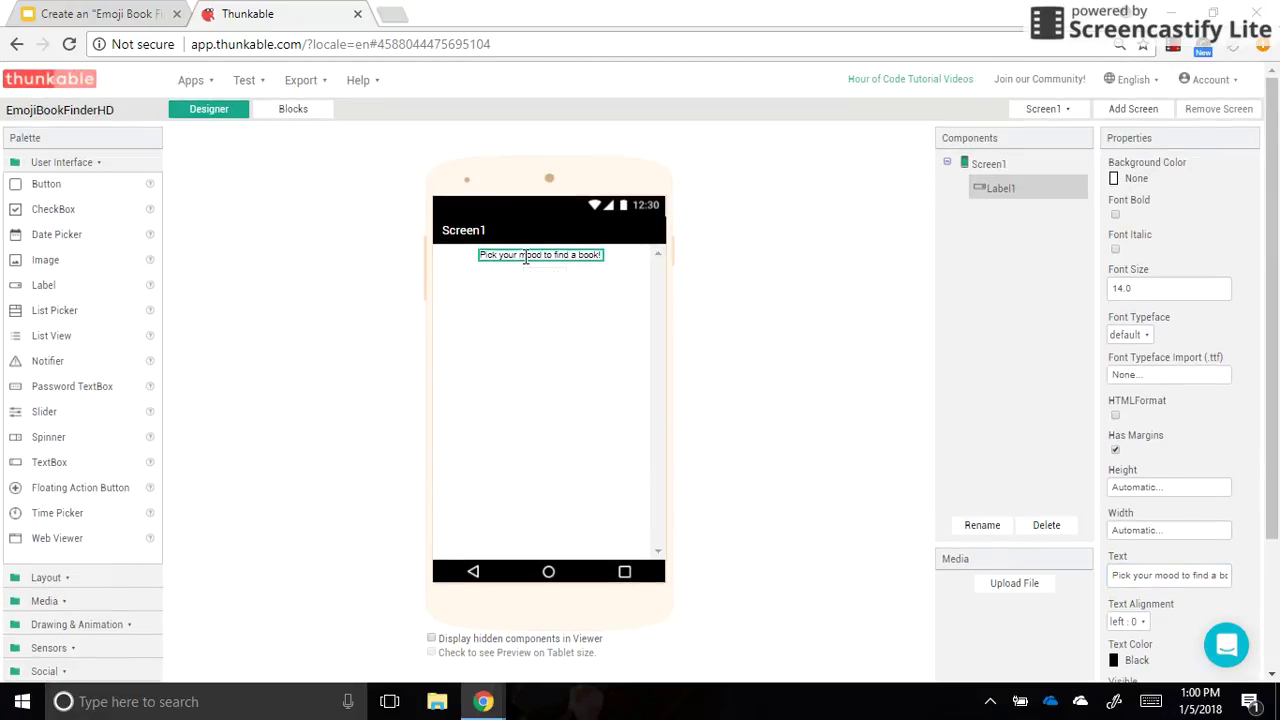
- Make the label's text bold and italic, and set its font size to 30
{"action": "left_click", "coordinate": [1115, 215]}
{"action": "left_click", "coordinate": [1115, 250]}
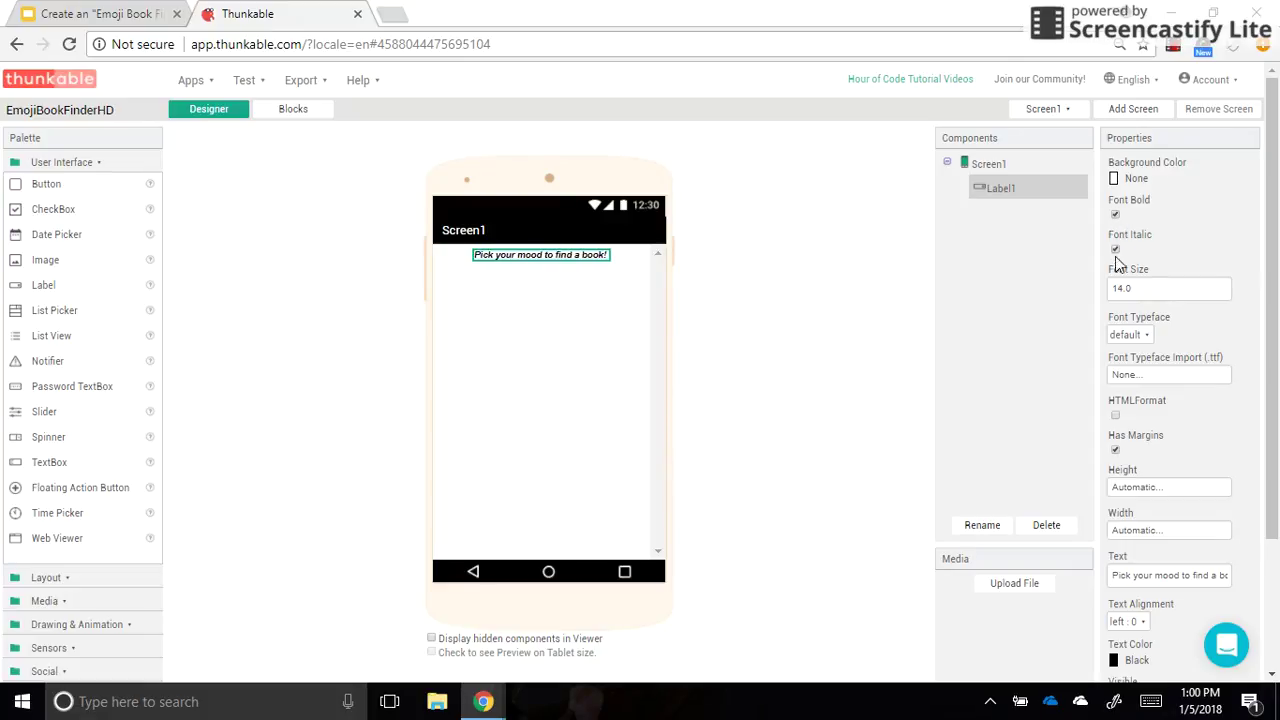
{"action": "left_click_drag", "start_coordinate": [1122, 289], "coordinate": [1101, 297]}
{"action": "type", "text": "30"}
{"action": "left_click", "coordinate": [834, 305]}
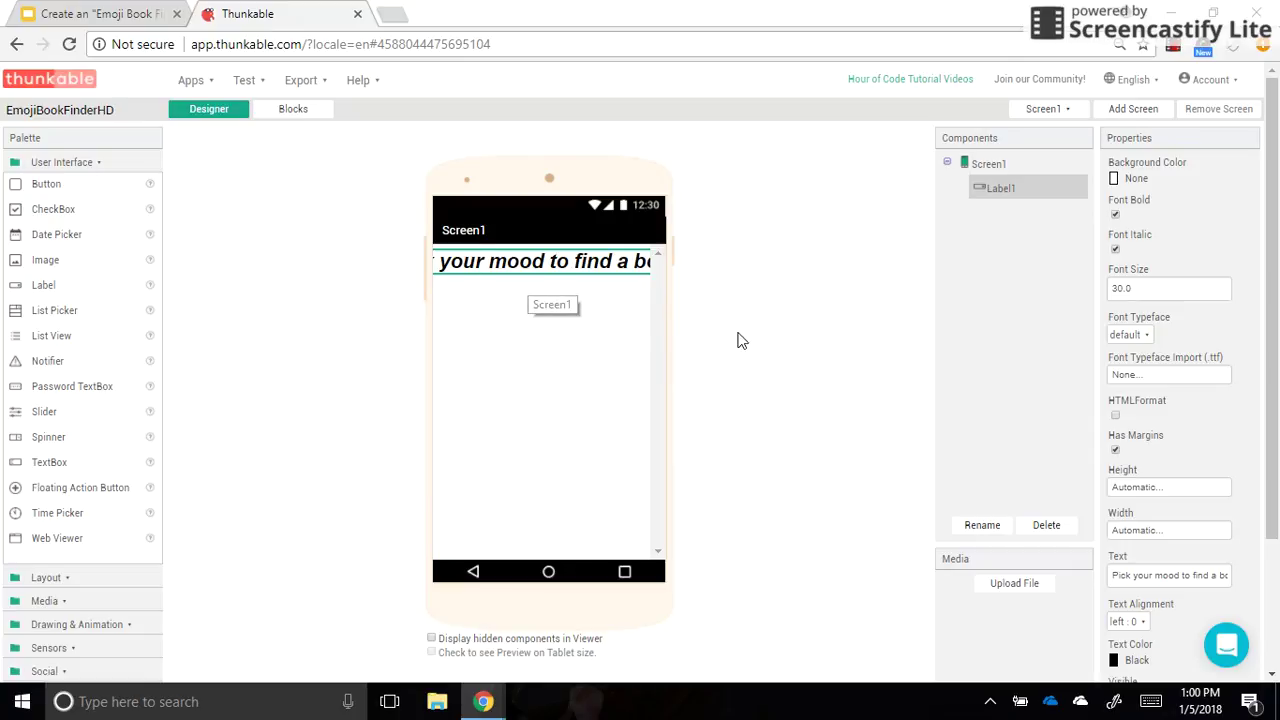
- Set Screen1's background color to Light Blue
{"action": "left_click", "coordinate": [987, 166]}
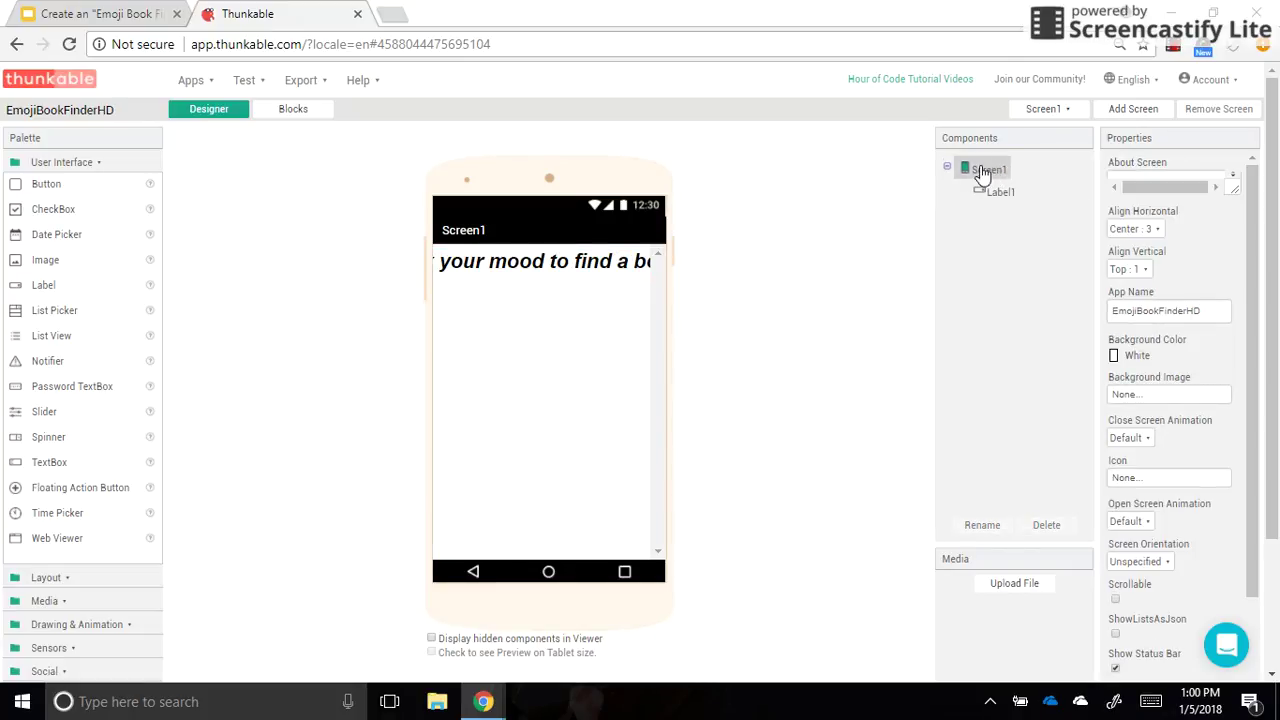
{"action": "left_click", "coordinate": [1116, 359]}
{"action": "scroll", "coordinate": [1140, 518], "scroll_direction": "down", "scroll_amount": 2}
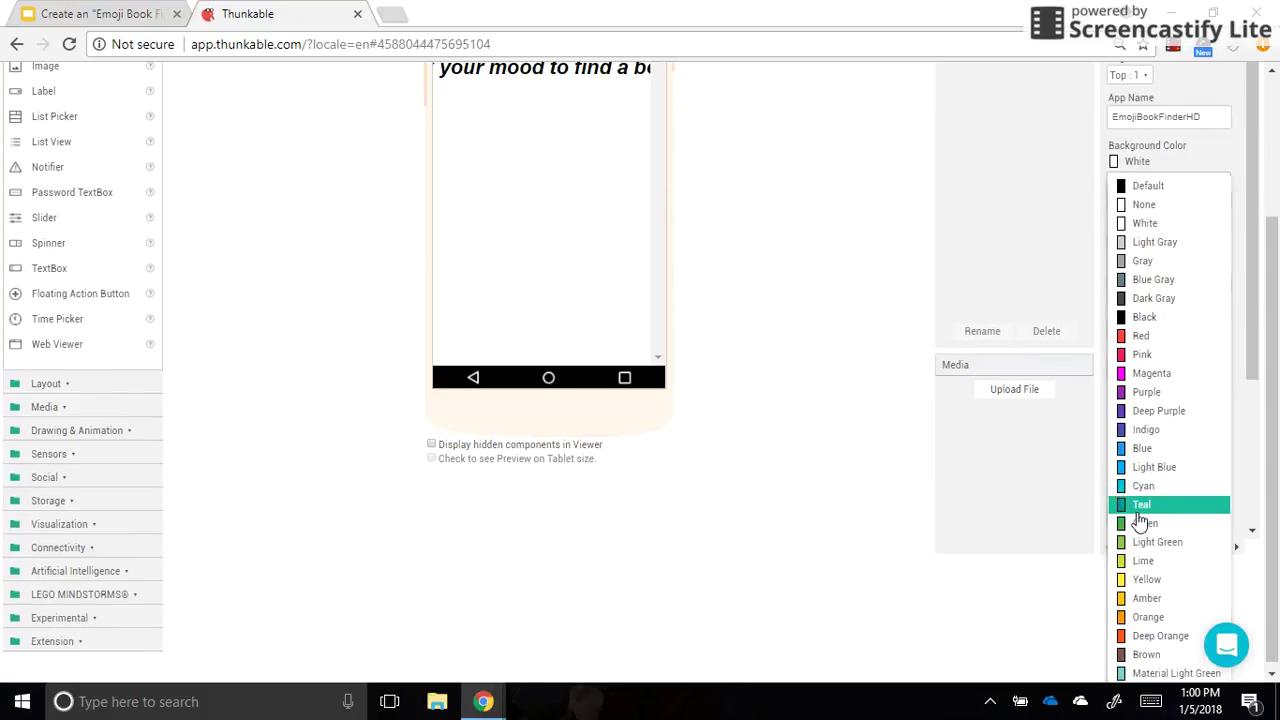
{"action": "scroll", "coordinate": [1145, 545], "scroll_direction": "down", "scroll_amount": 1}
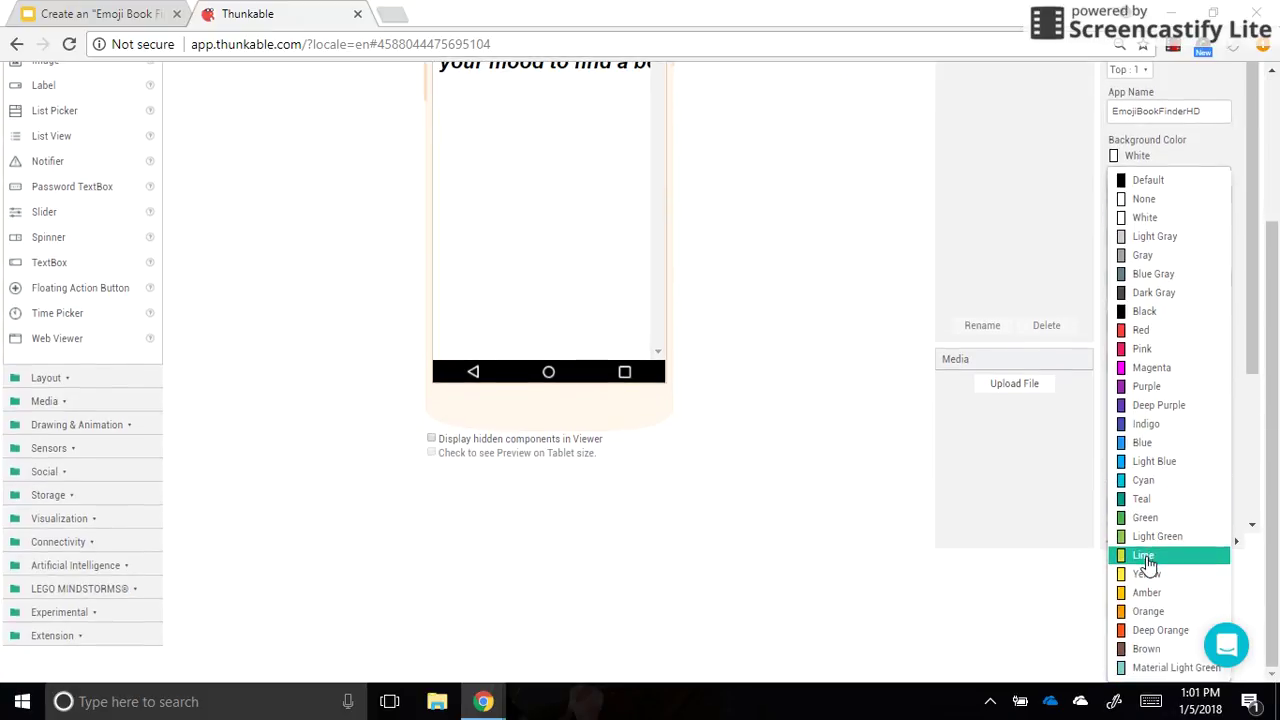
{"action": "left_click", "coordinate": [1145, 463]}
{"action": "scroll", "coordinate": [836, 258], "scroll_direction": "up", "scroll_amount": 2}
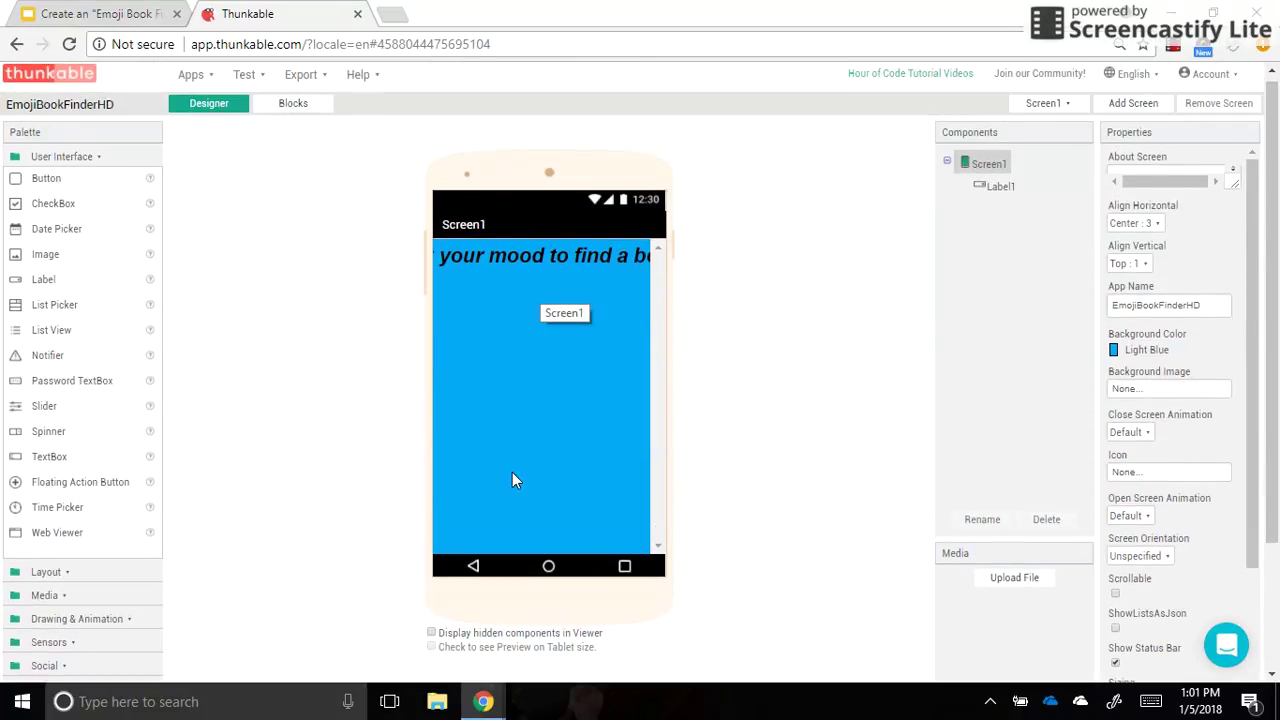
- Add three buttons to Screen1, stacked below the label
{"action": "left_click_drag", "start_coordinate": [45, 188], "coordinate": [543, 288]}
{"action": "left_click_drag", "start_coordinate": [42, 179], "coordinate": [535, 317]}
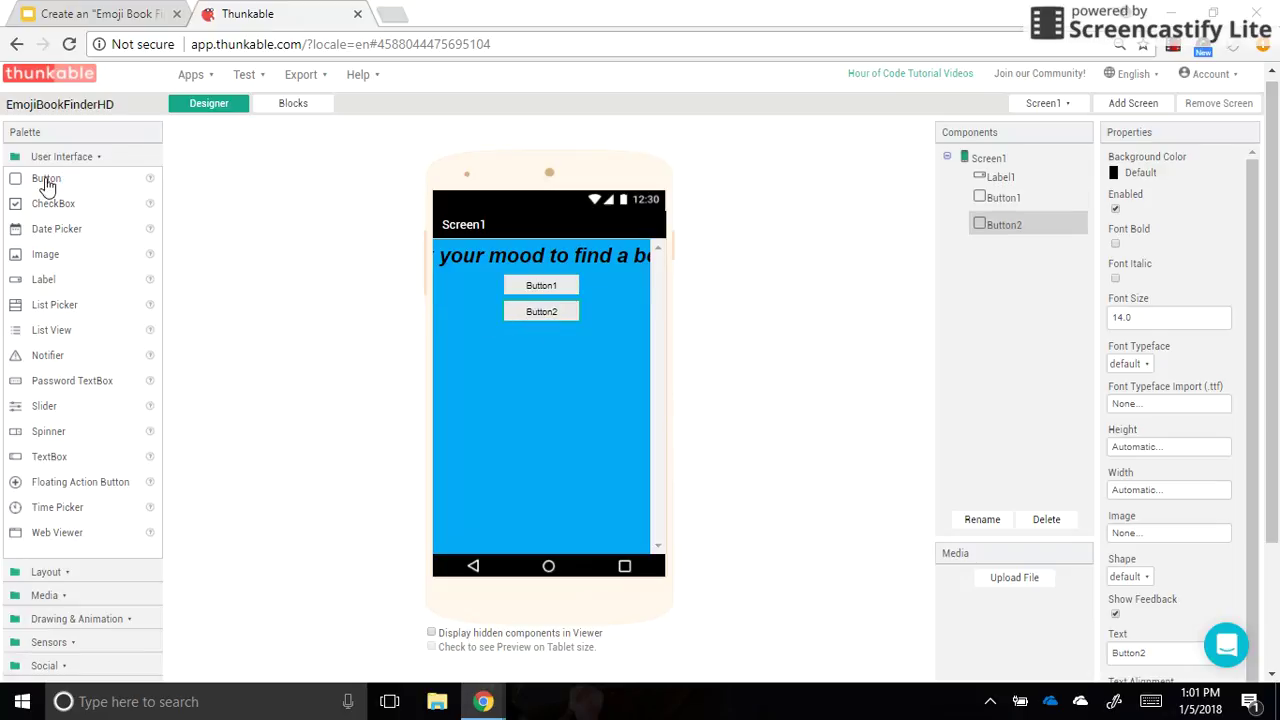
{"action": "left_click_drag", "start_coordinate": [47, 184], "coordinate": [549, 349]}
{"action": "left_click_drag", "start_coordinate": [537, 292], "coordinate": [543, 291]}
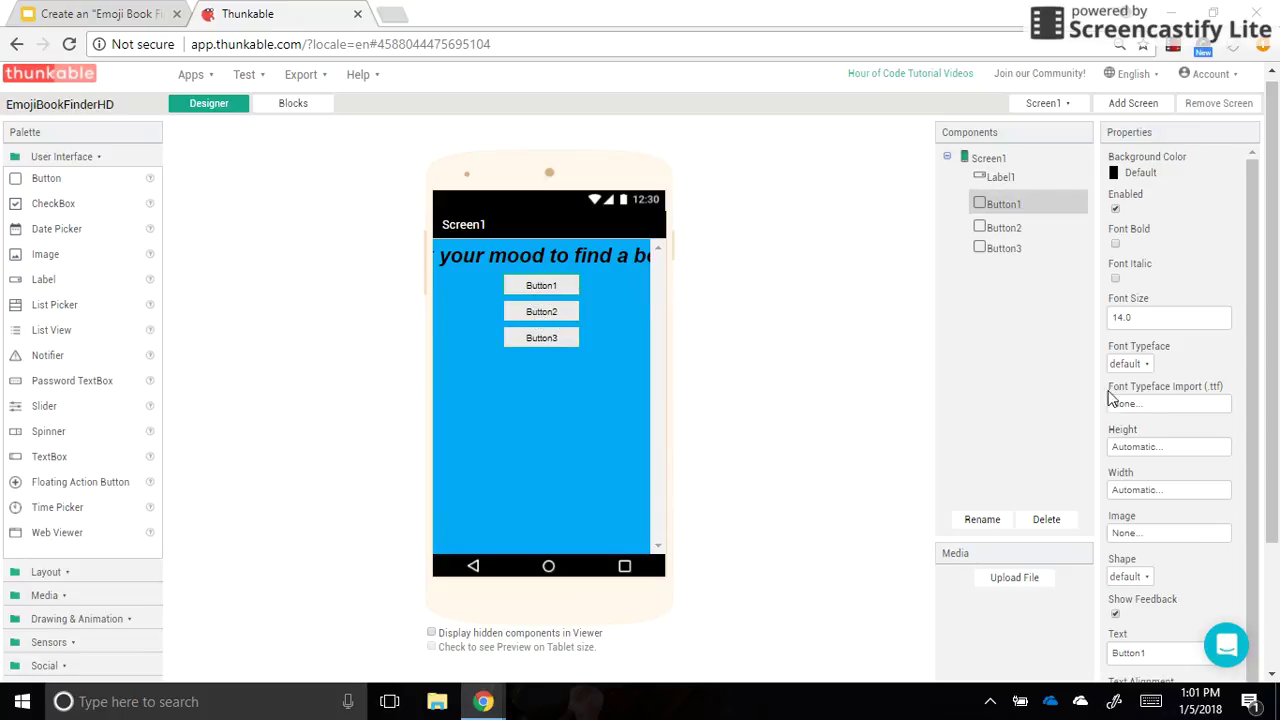
{"action": "scroll", "coordinate": [1158, 484], "scroll_direction": "down", "scroll_amount": 1}
{"action": "scroll", "coordinate": [1158, 484], "scroll_direction": "down", "scroll_amount": 2}
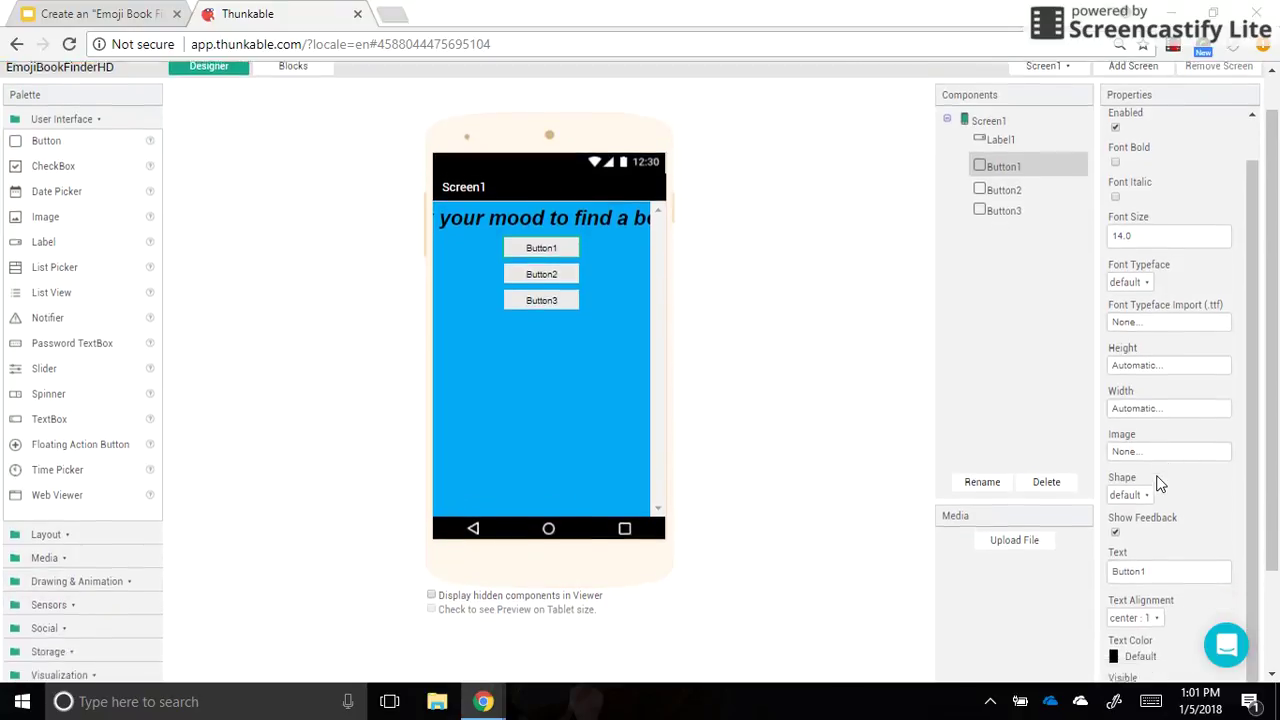
{"action": "scroll", "coordinate": [1158, 484], "scroll_direction": "up", "scroll_amount": 2}
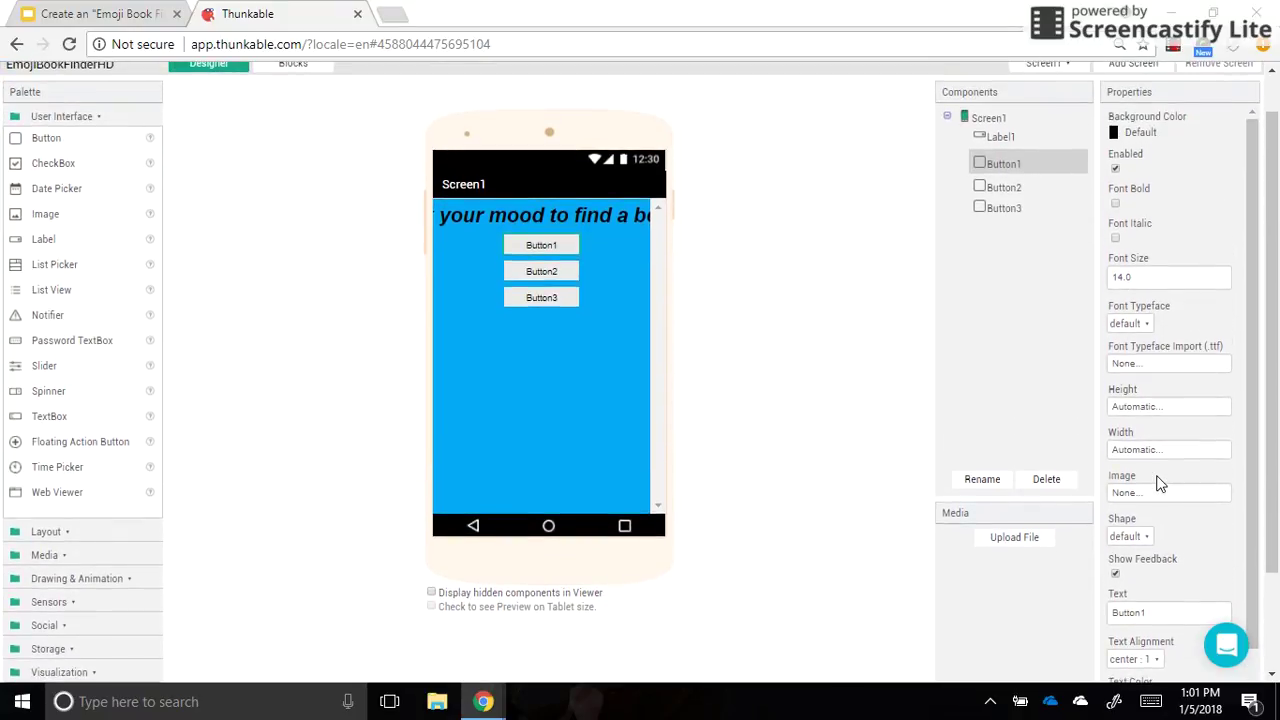
{"action": "left_click", "coordinate": [1133, 493]}
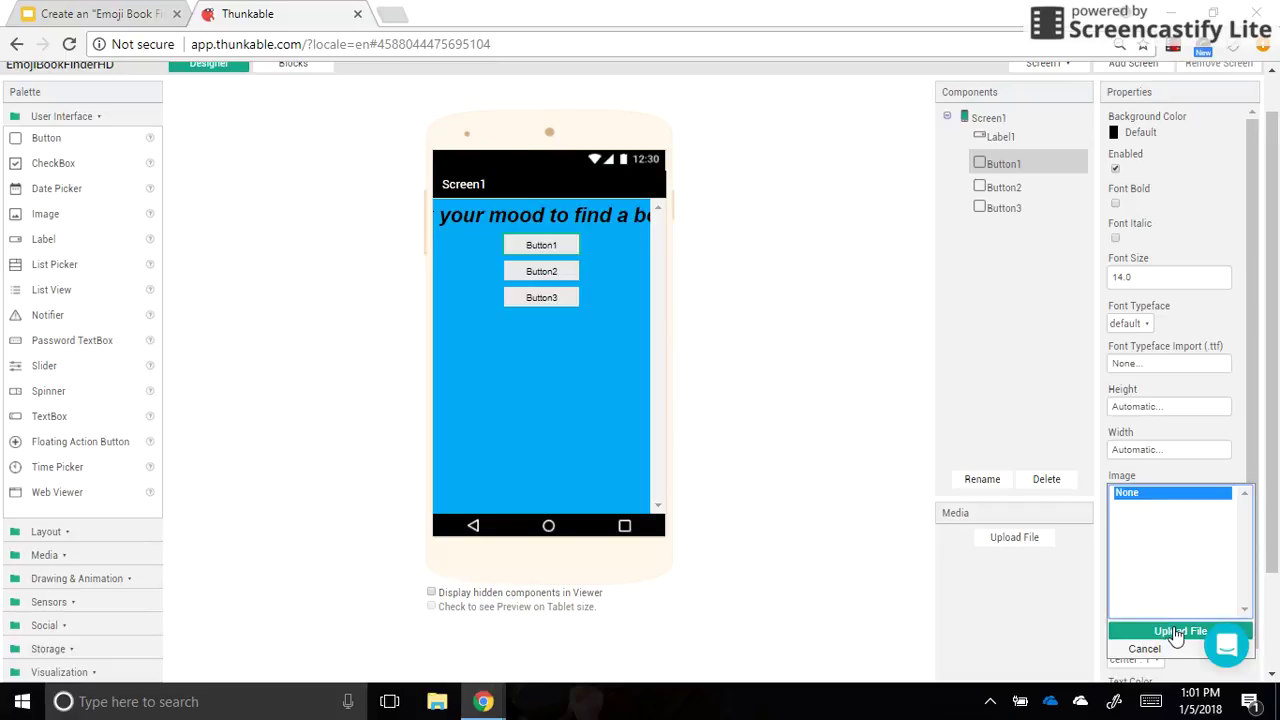
{"action": "left_click", "coordinate": [820, 369]}
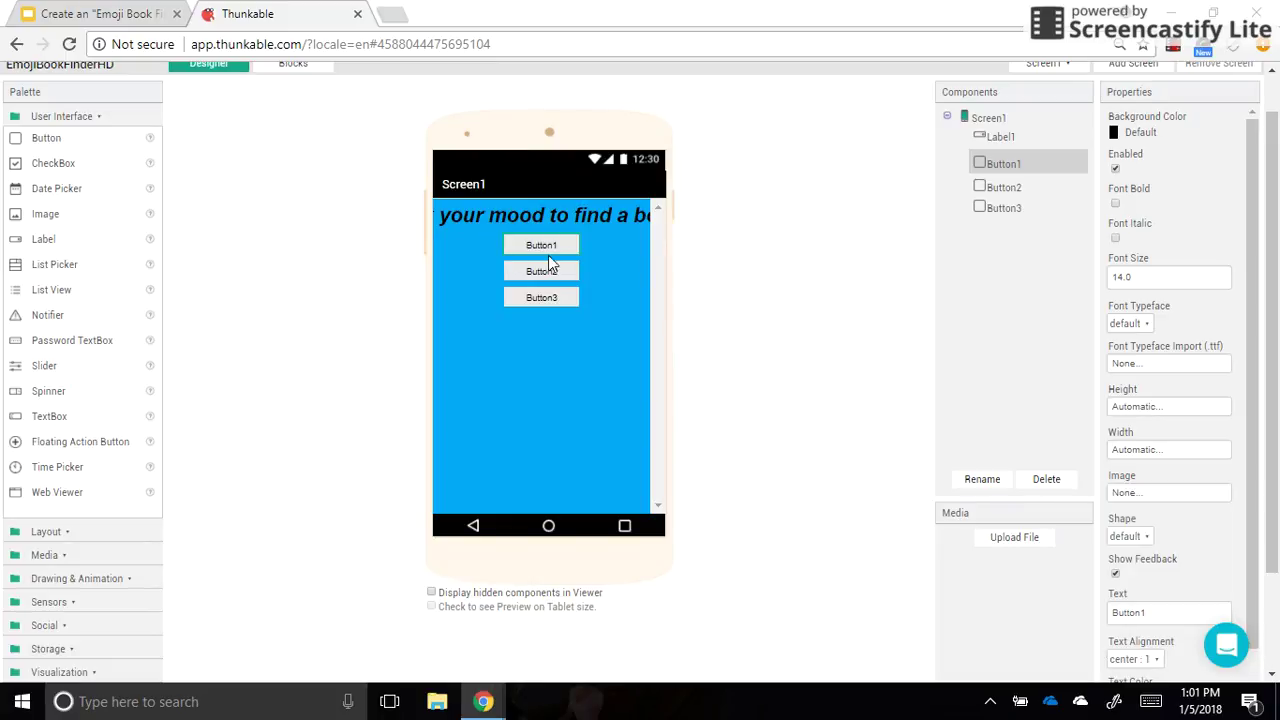
- Open Google's Advanced Image Search in a new browser tab
{"action": "left_click", "coordinate": [398, 18]}
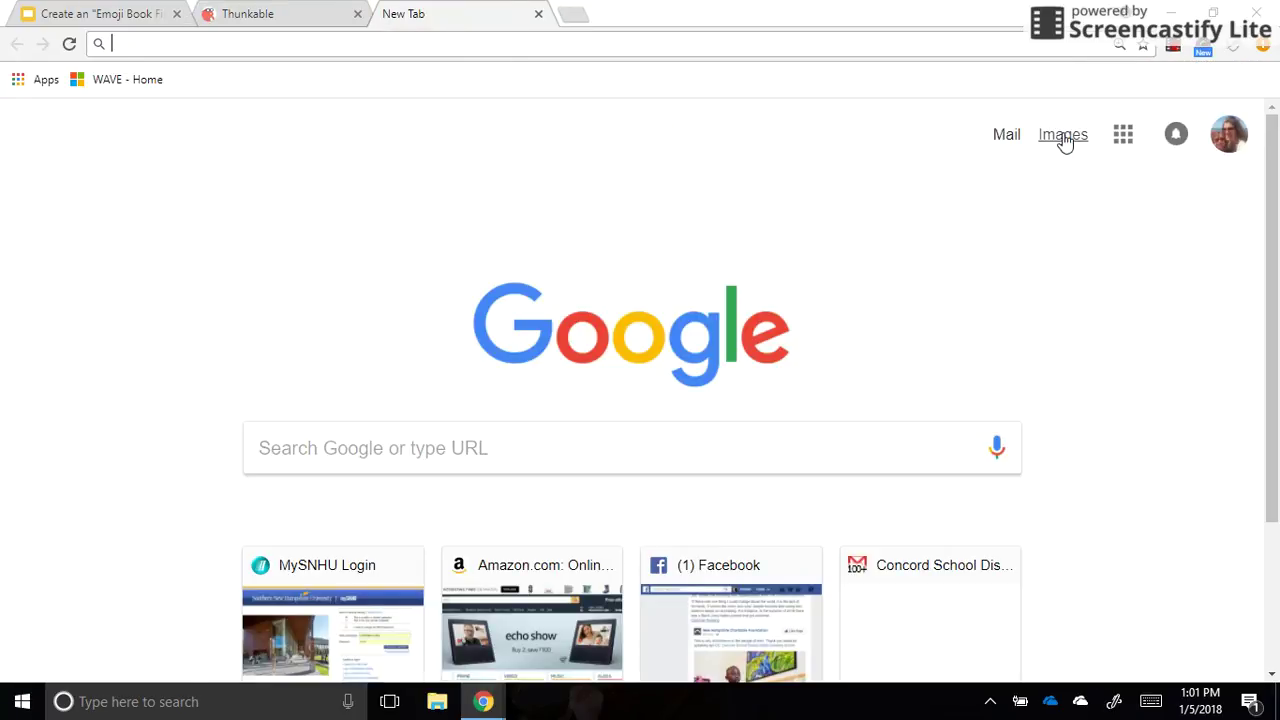
{"action": "left_click", "coordinate": [1063, 136]}
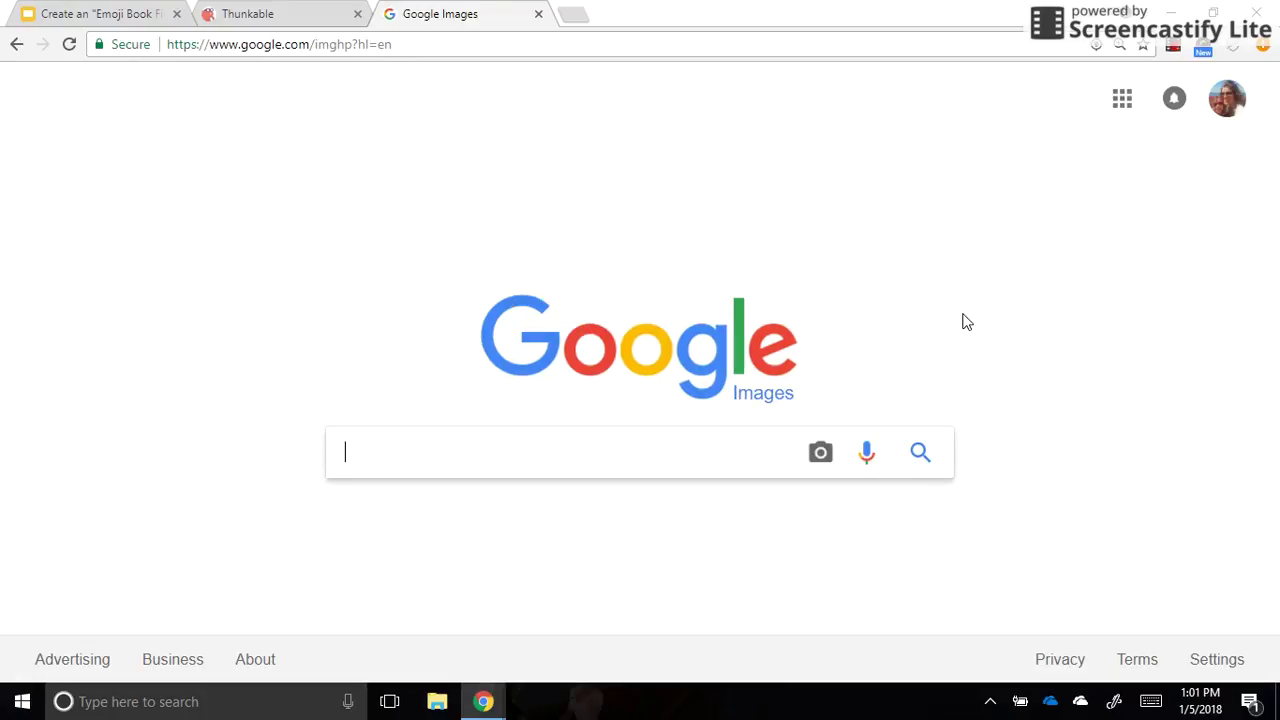
{"action": "left_click", "coordinate": [1226, 662]}
{"action": "left_click", "coordinate": [1149, 449]}
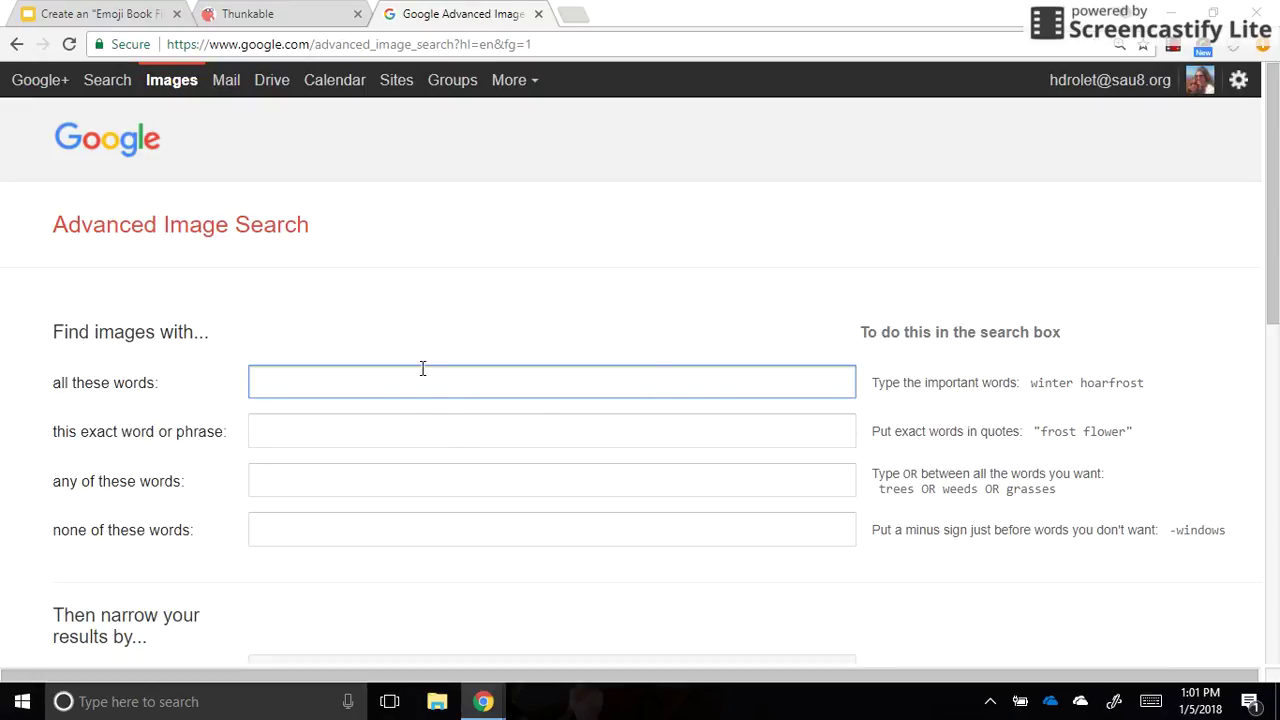
- Search for "laughing emoji" images with usage rights set to free to use or share, even commercially
{"action": "type", "text": "laughing emoji"}
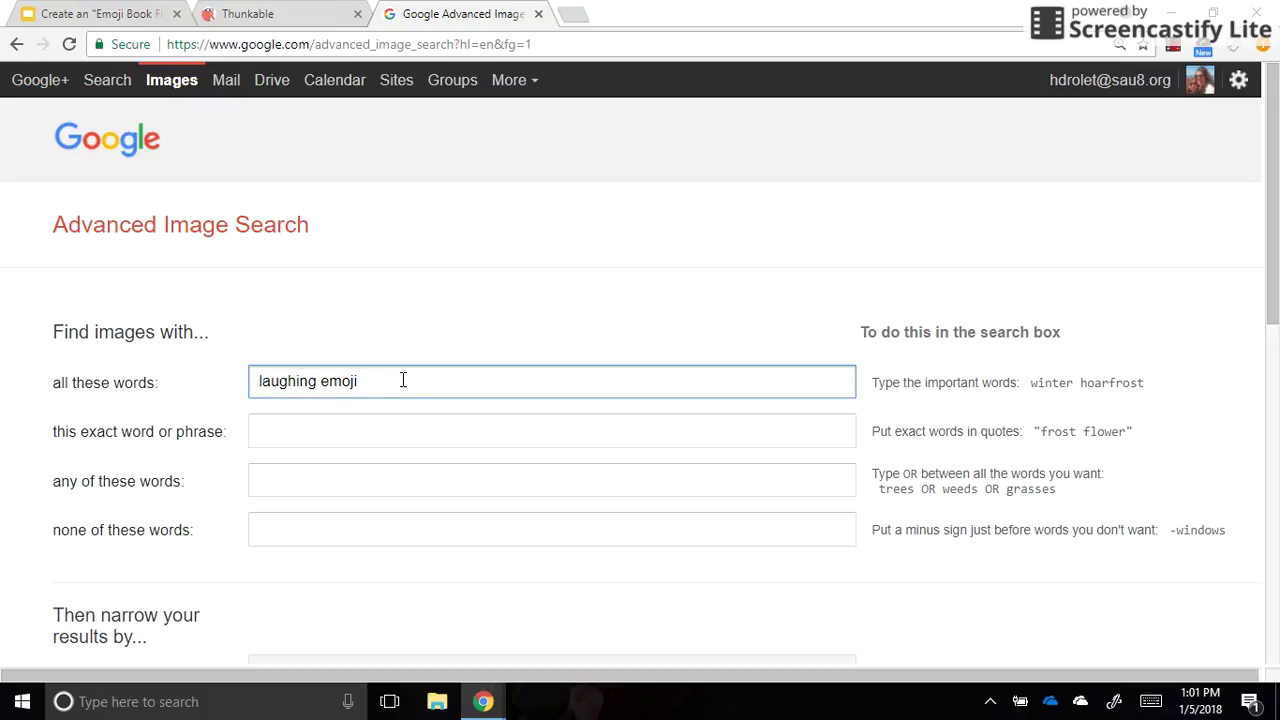
{"action": "scroll", "coordinate": [403, 380], "scroll_direction": "down", "scroll_amount": 7}
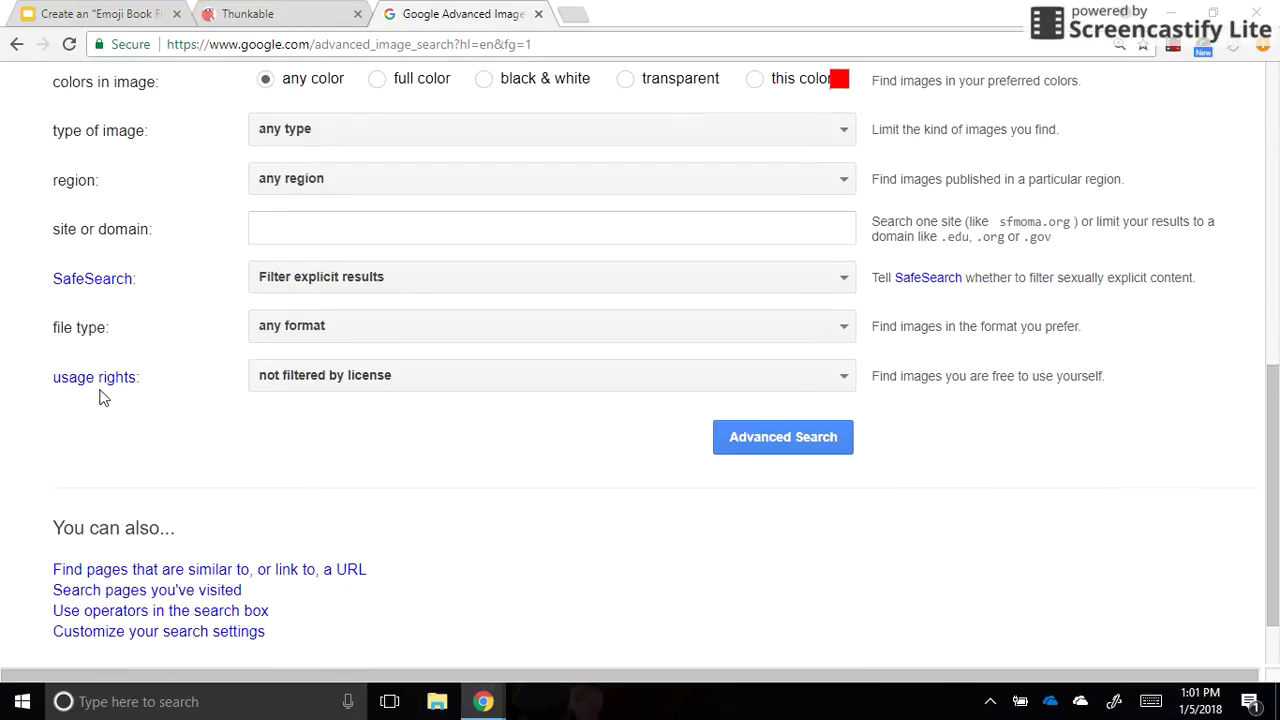
{"action": "left_click", "coordinate": [295, 386]}
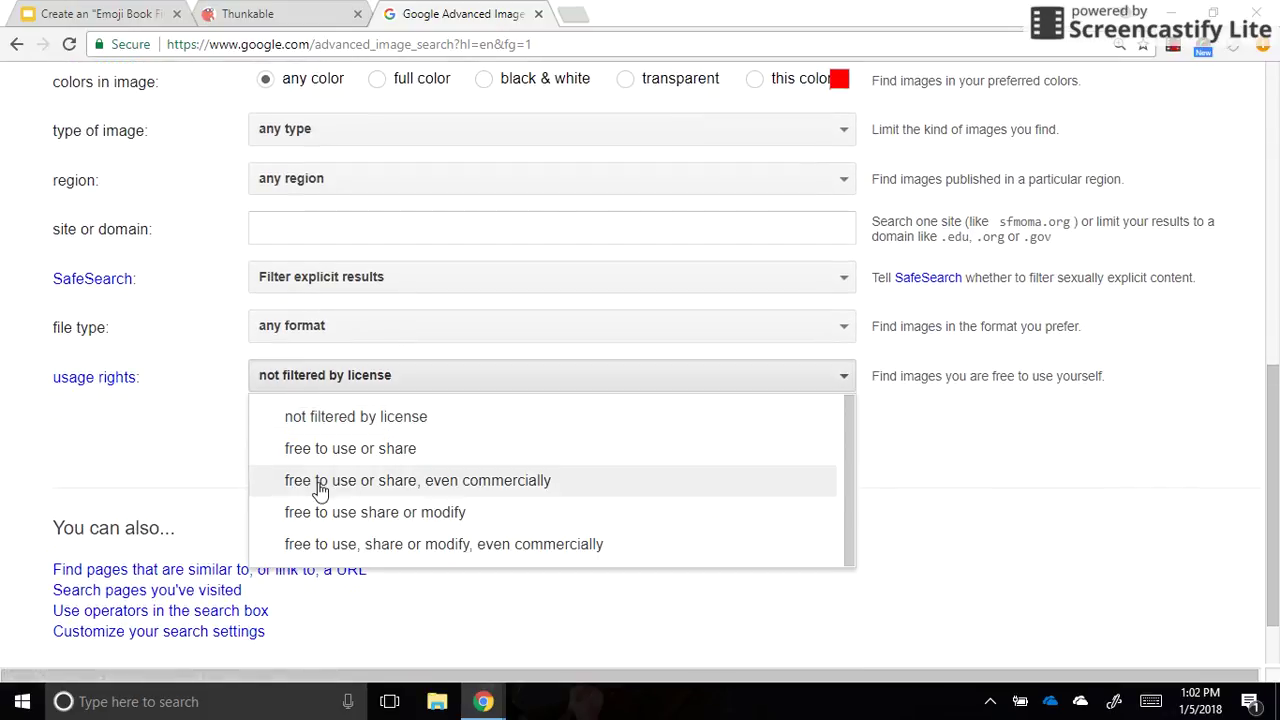
{"action": "left_click", "coordinate": [372, 488]}
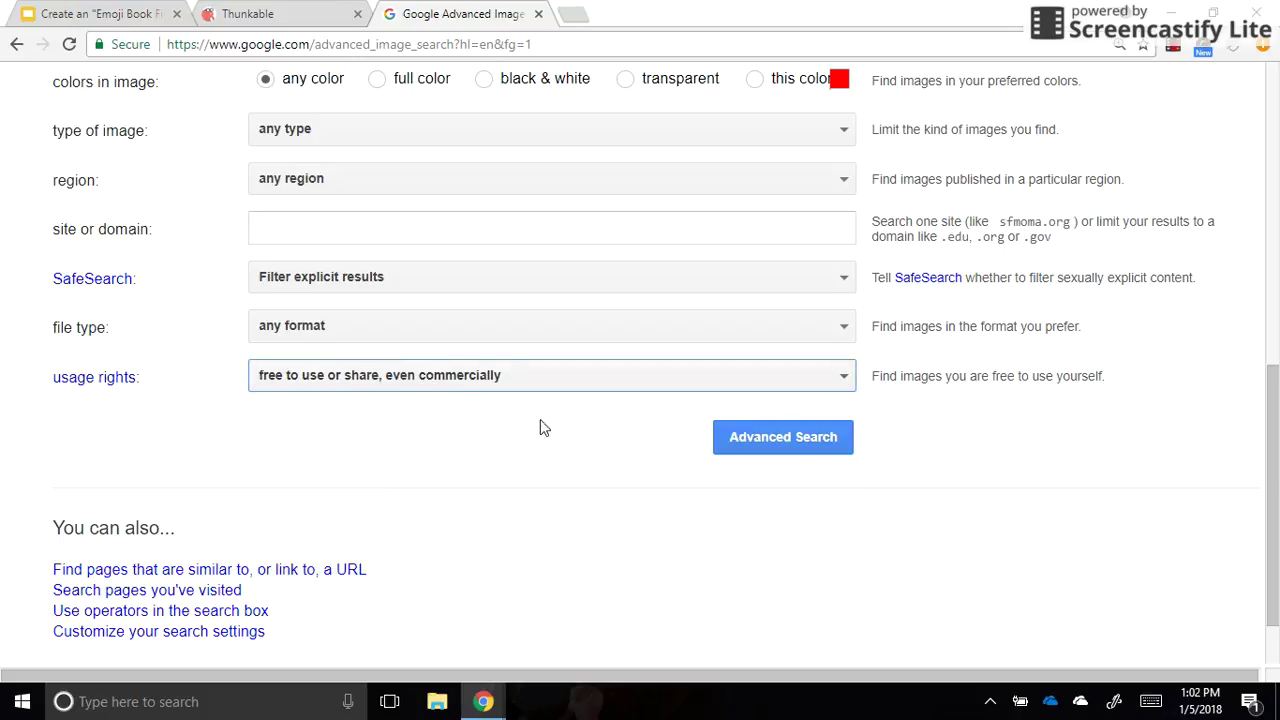
{"action": "left_click", "coordinate": [773, 448]}
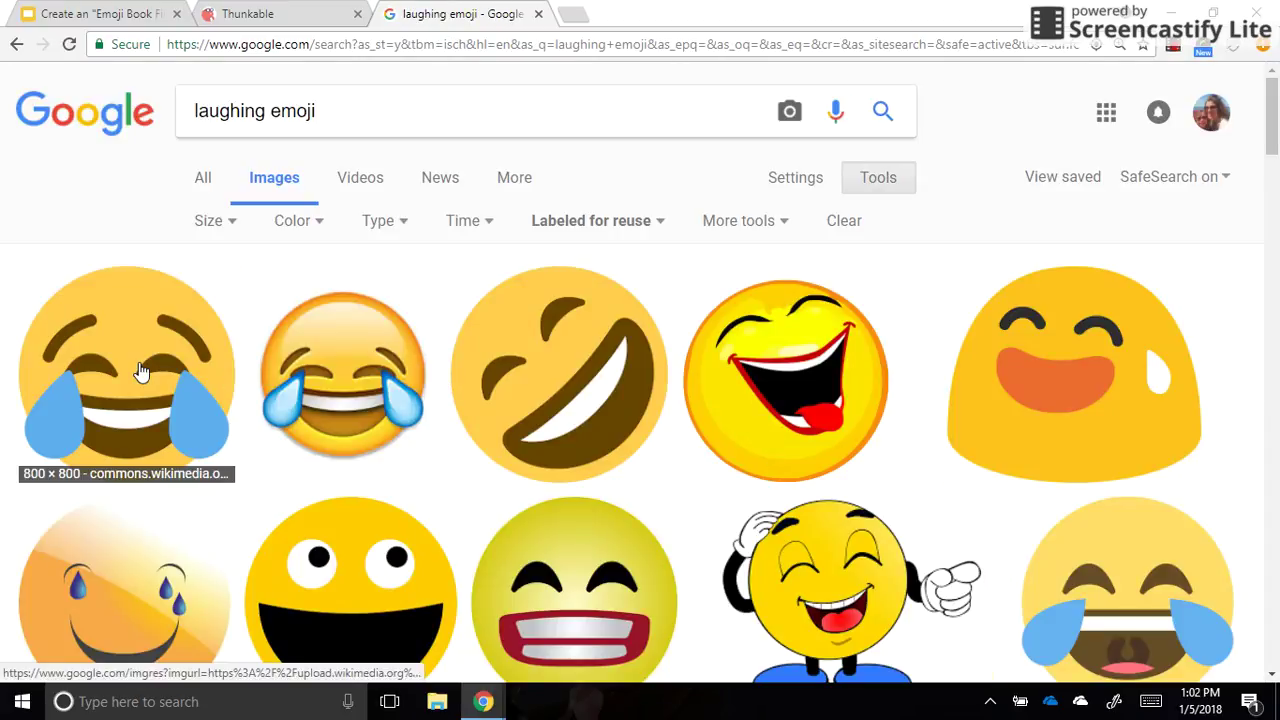
- Save the Crying Laughing Emoji image from Wikimedia Commons to the Desktop as a PNG named laughing
{"action": "left_click", "coordinate": [338, 388]}
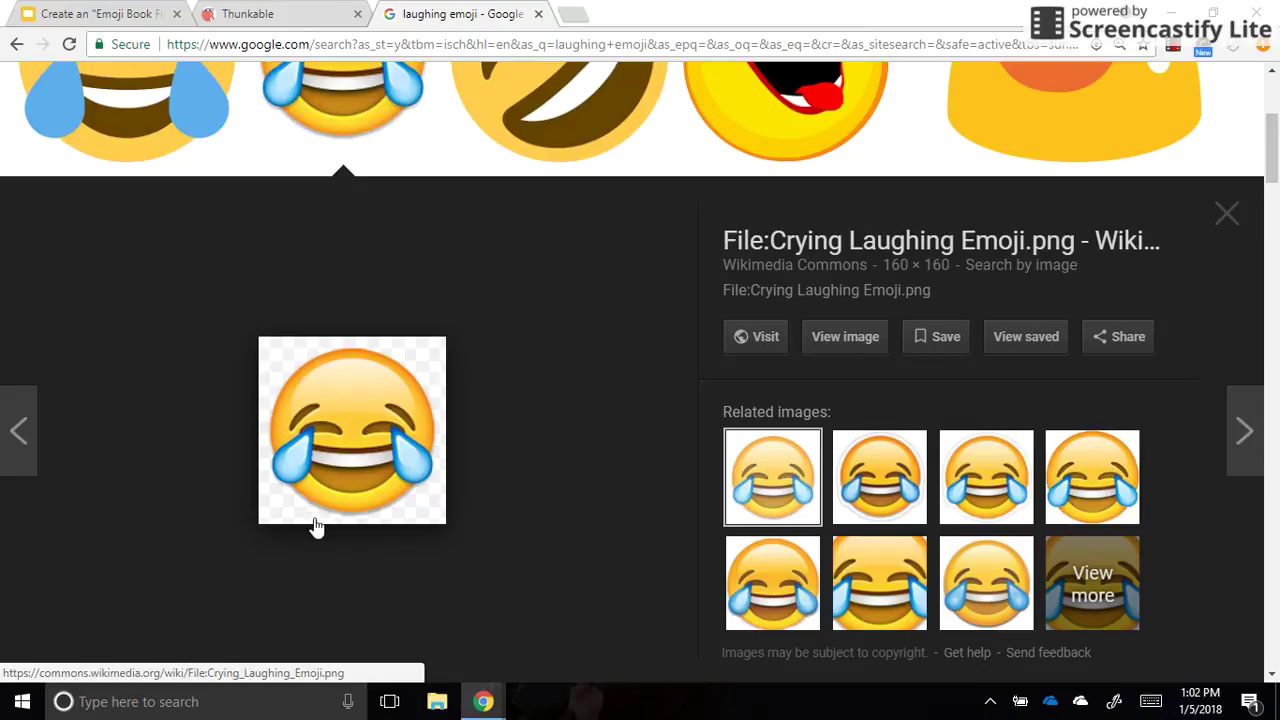
{"action": "right_click", "coordinate": [355, 426]}
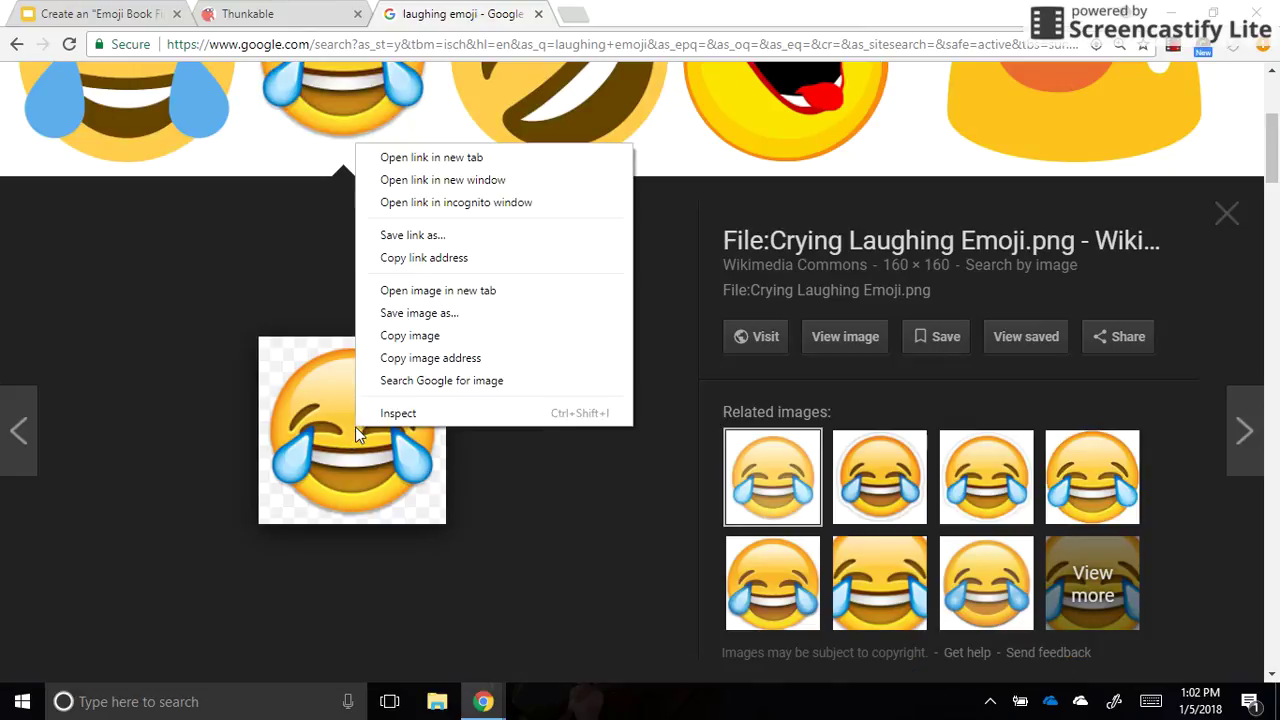
{"action": "left_click", "coordinate": [418, 313]}
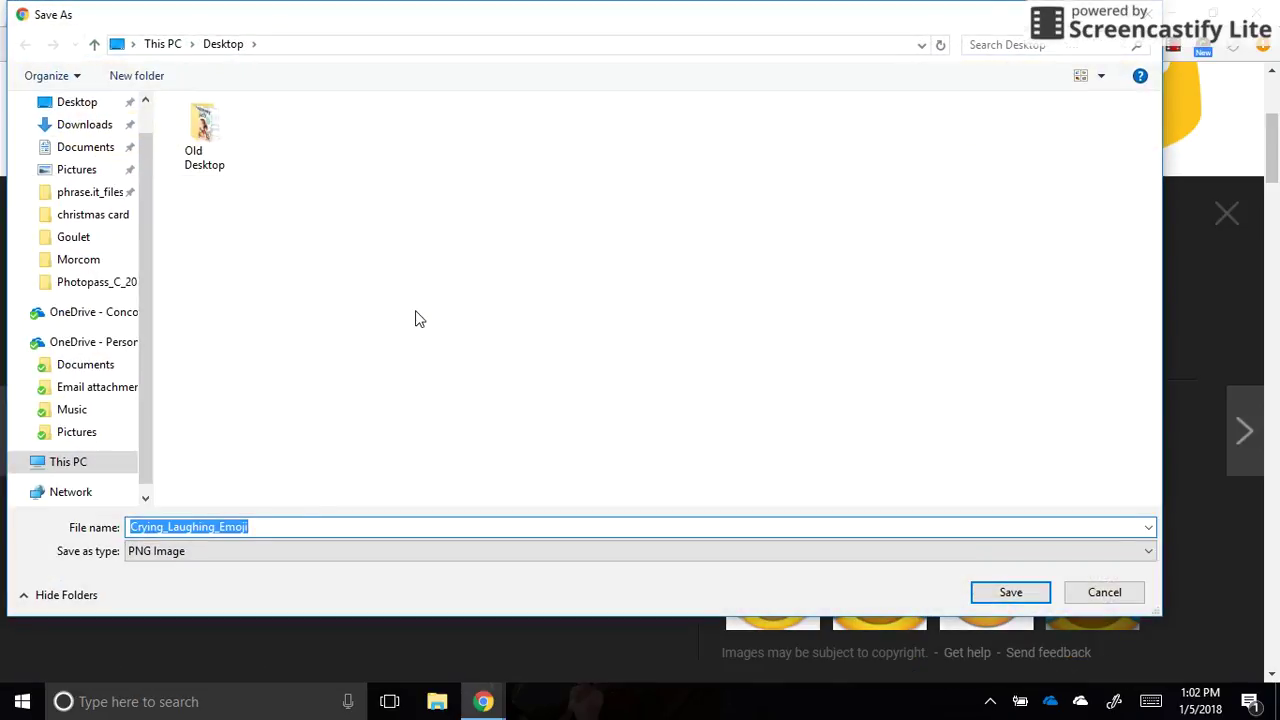
{"action": "left_click", "coordinate": [242, 526]}
{"action": "left_click_drag", "start_coordinate": [269, 526], "coordinate": [80, 530]}
{"action": "type", "text": "laughing"}
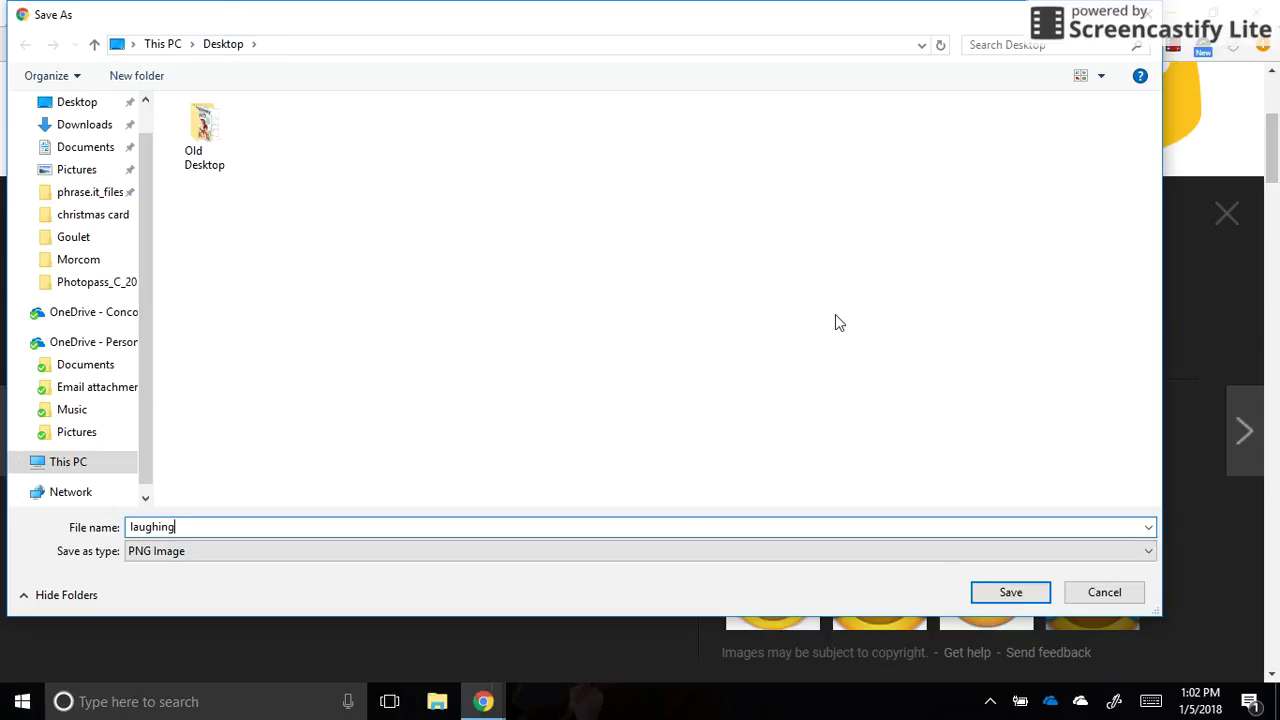
{"action": "left_click", "coordinate": [1008, 592]}
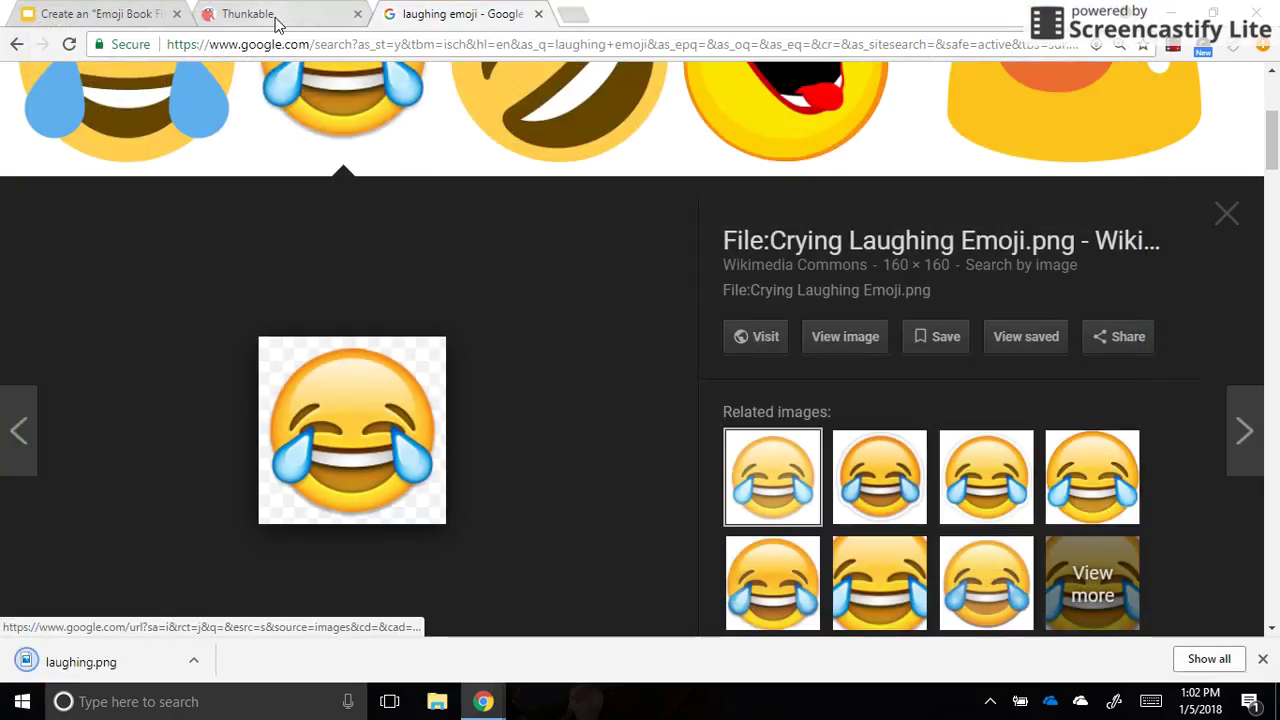
- Return to Thunkable and upload laughing.png from the Desktop as Button1's image
{"action": "left_click", "coordinate": [272, 16]}
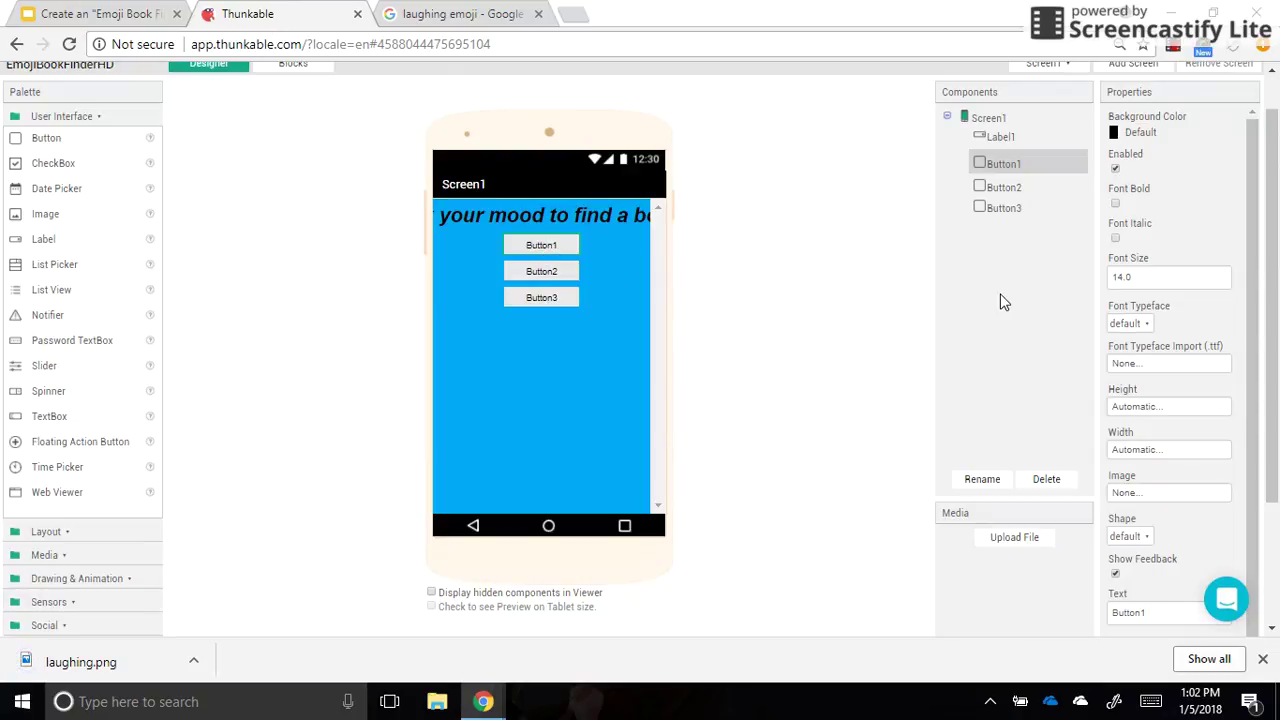
{"action": "left_click", "coordinate": [1138, 493]}
{"action": "left_click", "coordinate": [1170, 602]}
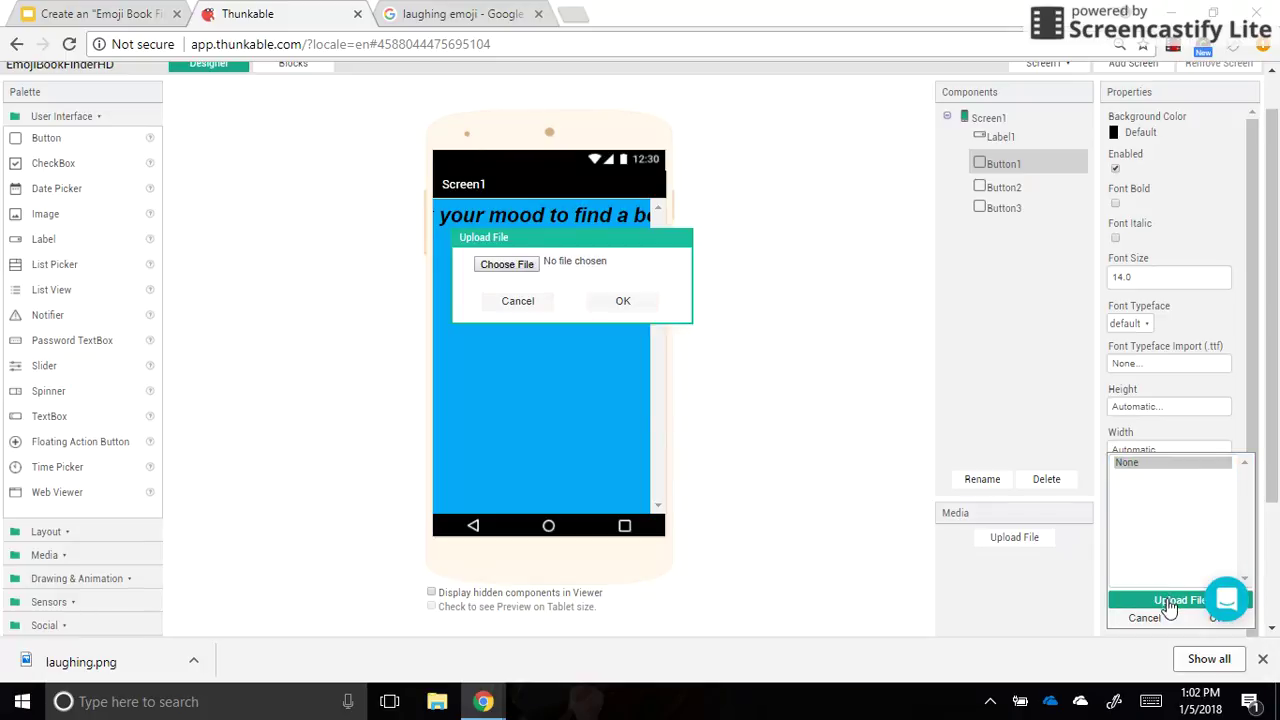
{"action": "left_click", "coordinate": [507, 264]}
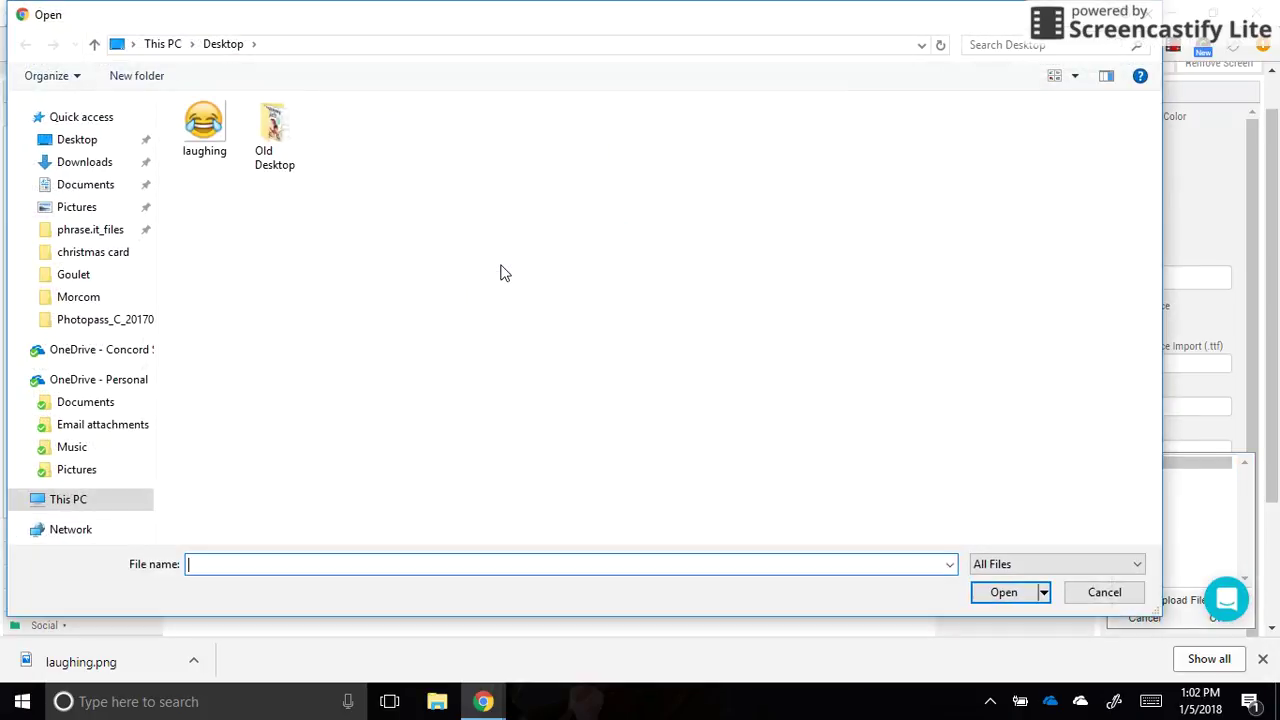
{"action": "left_click", "coordinate": [205, 130]}
{"action": "left_click", "coordinate": [1018, 596]}
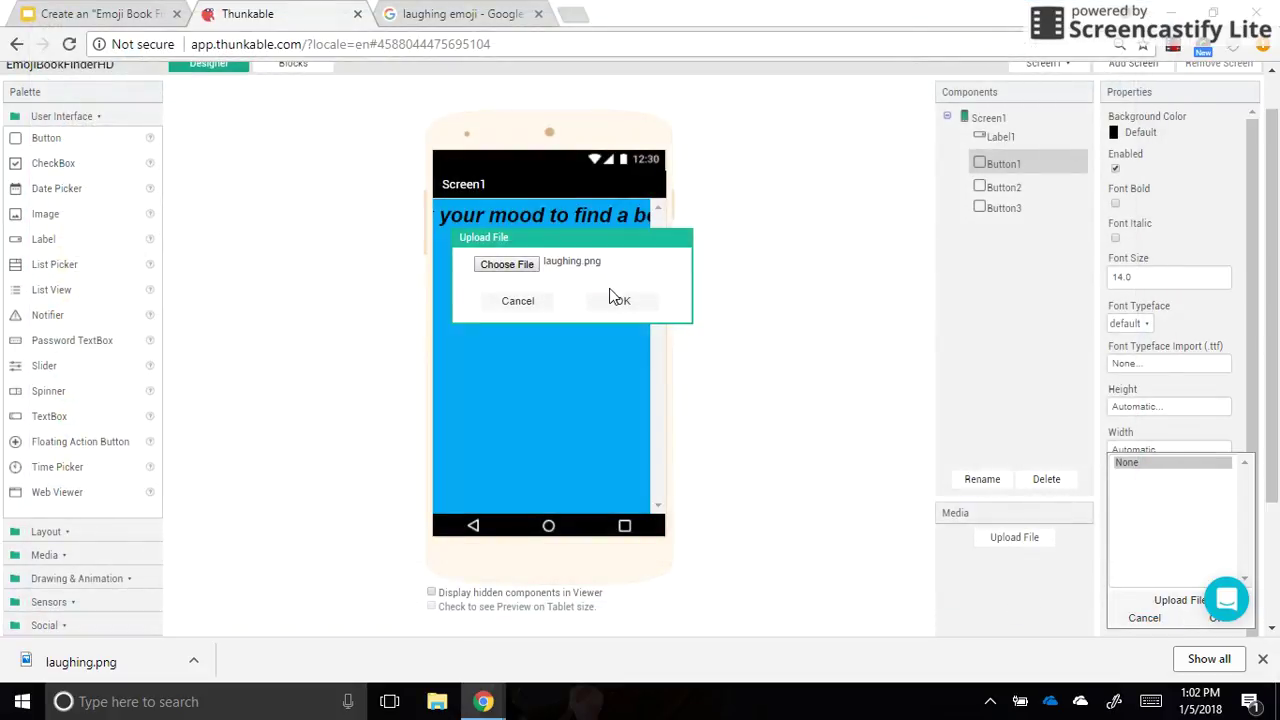
{"action": "left_click", "coordinate": [617, 298]}
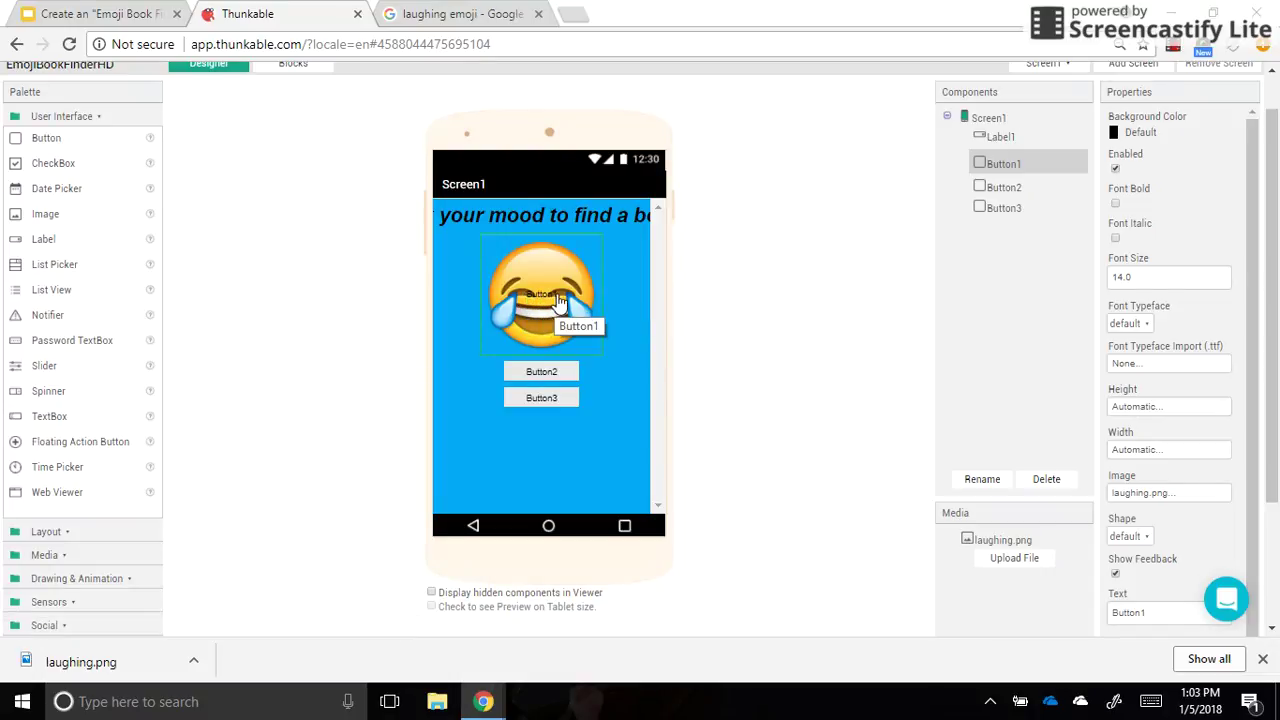
- Set both the height and the width of Button1 to 30 percent
{"action": "left_click", "coordinate": [1149, 412]}
{"action": "left_click", "coordinate": [1150, 456]}
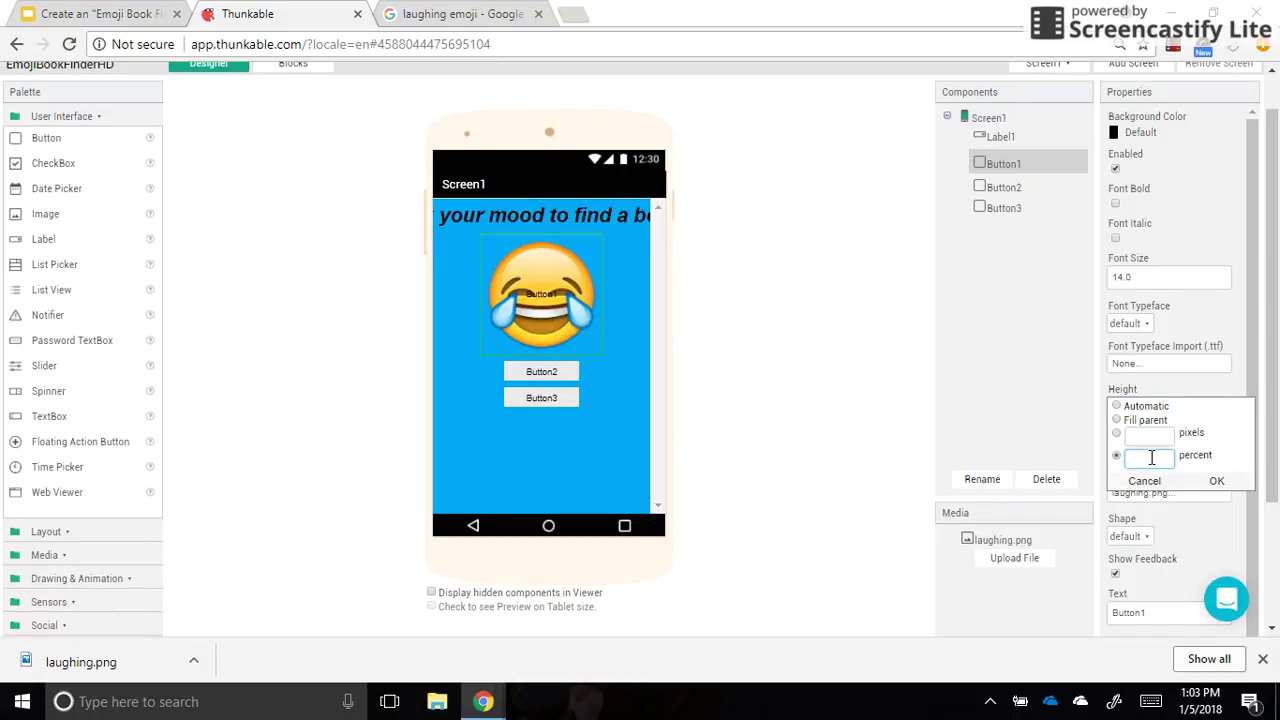
{"action": "left_click", "coordinate": [1215, 481]}
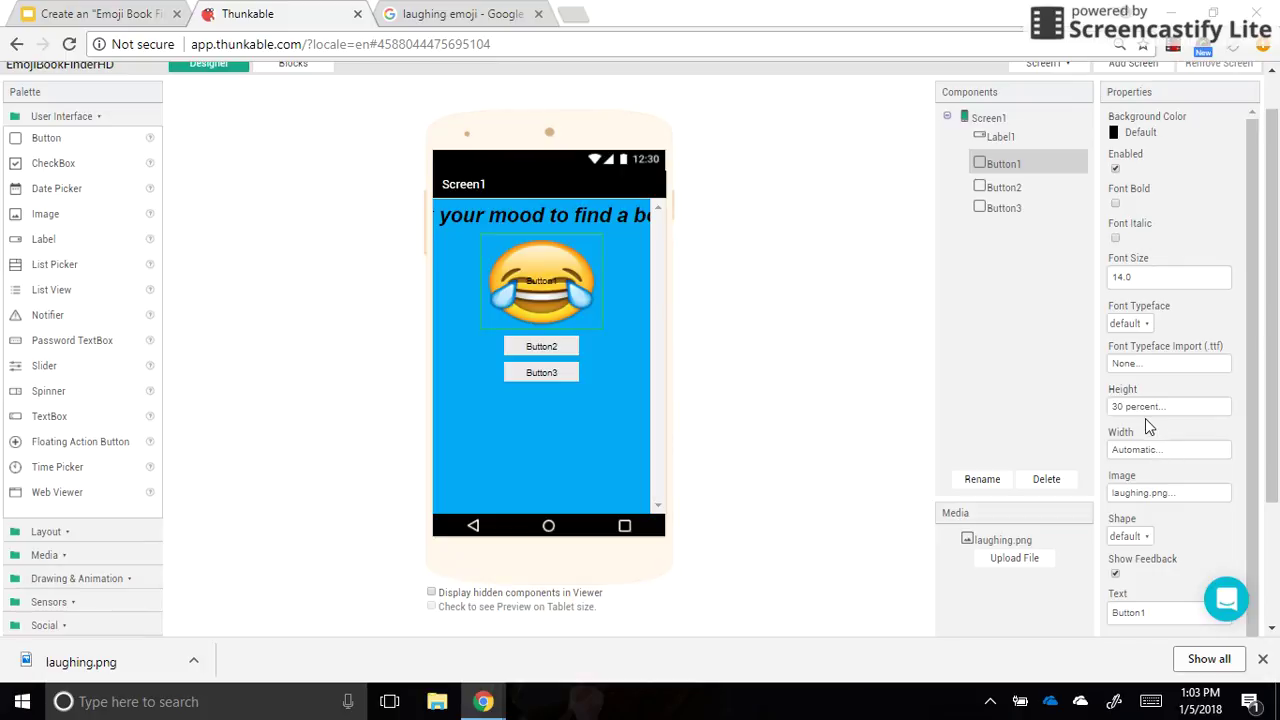
{"action": "left_click", "coordinate": [1142, 452]}
{"action": "left_click", "coordinate": [1142, 502]}
{"action": "left_click", "coordinate": [1215, 523]}
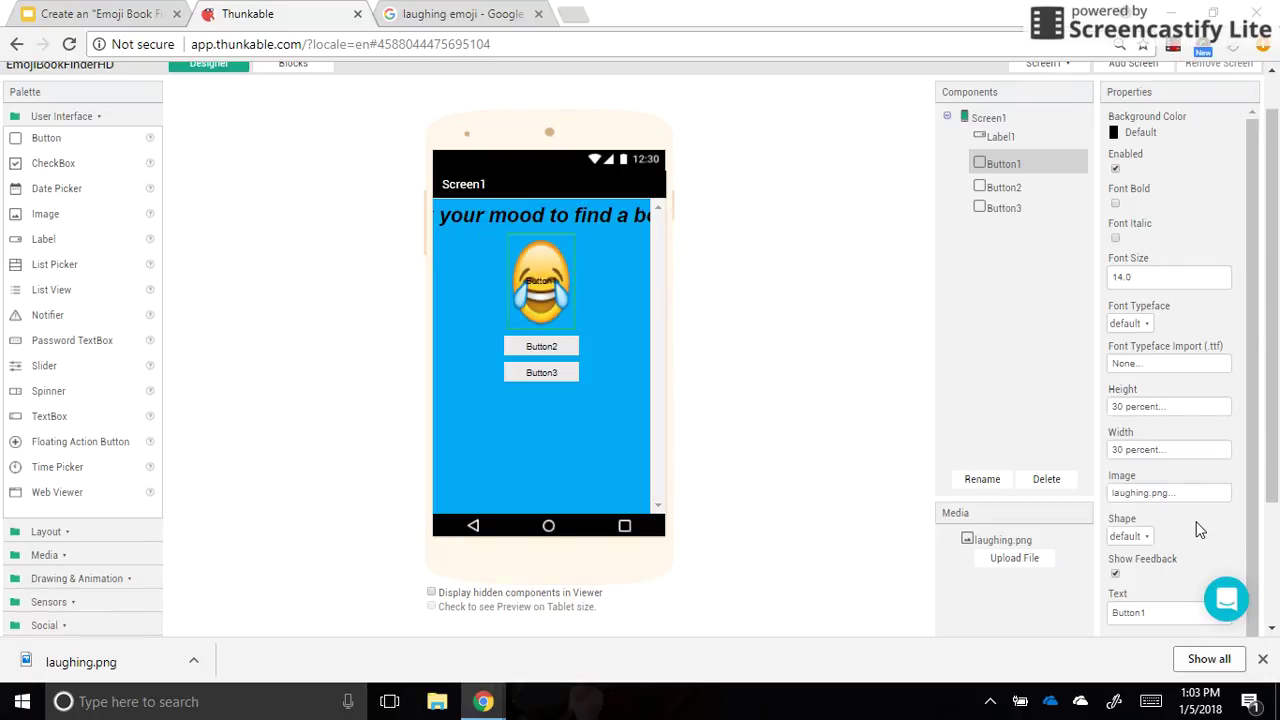
- Reduce Button1's height to 20 percent
{"action": "left_click", "coordinate": [1122, 410]}
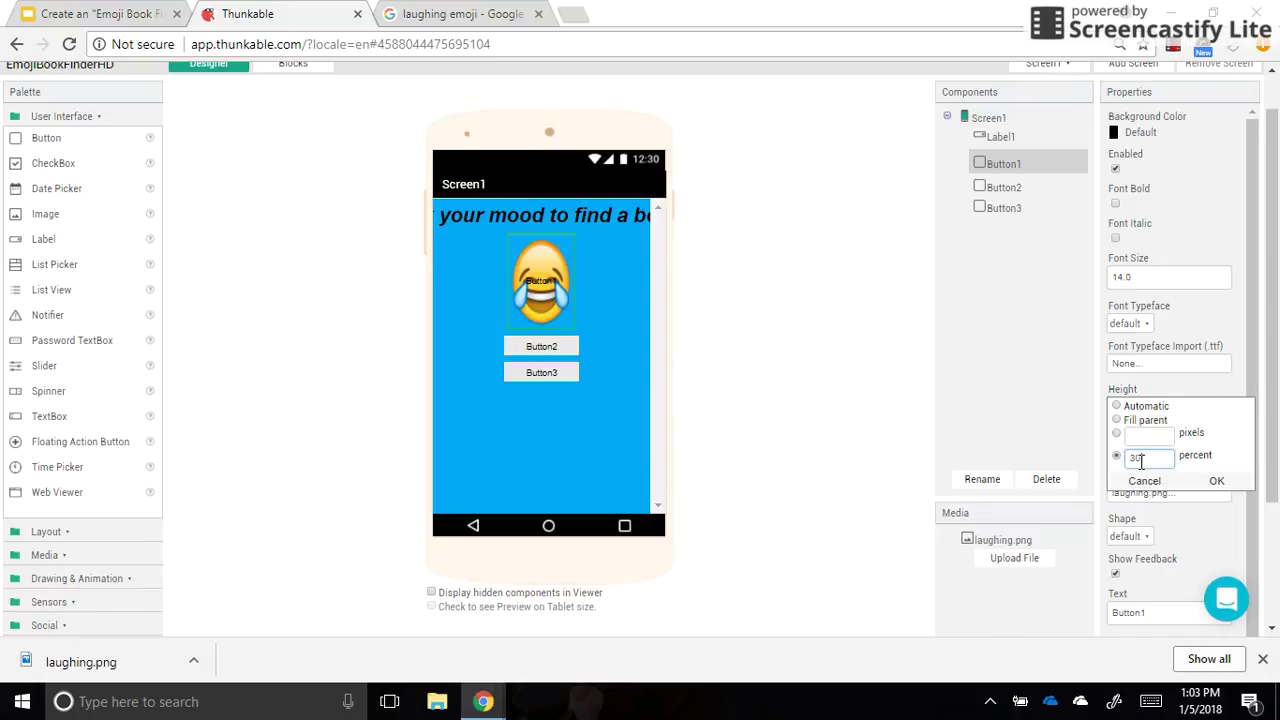
{"action": "type", "text": "20"}
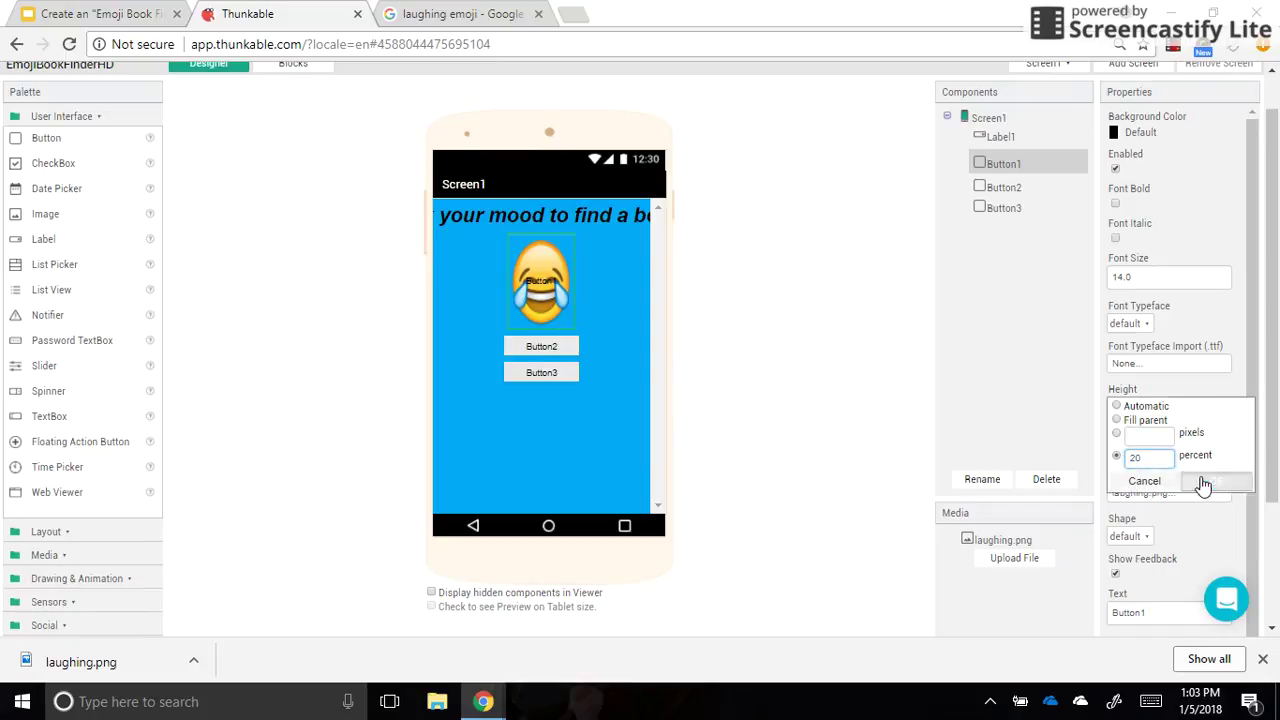
{"action": "left_click", "coordinate": [1216, 481]}
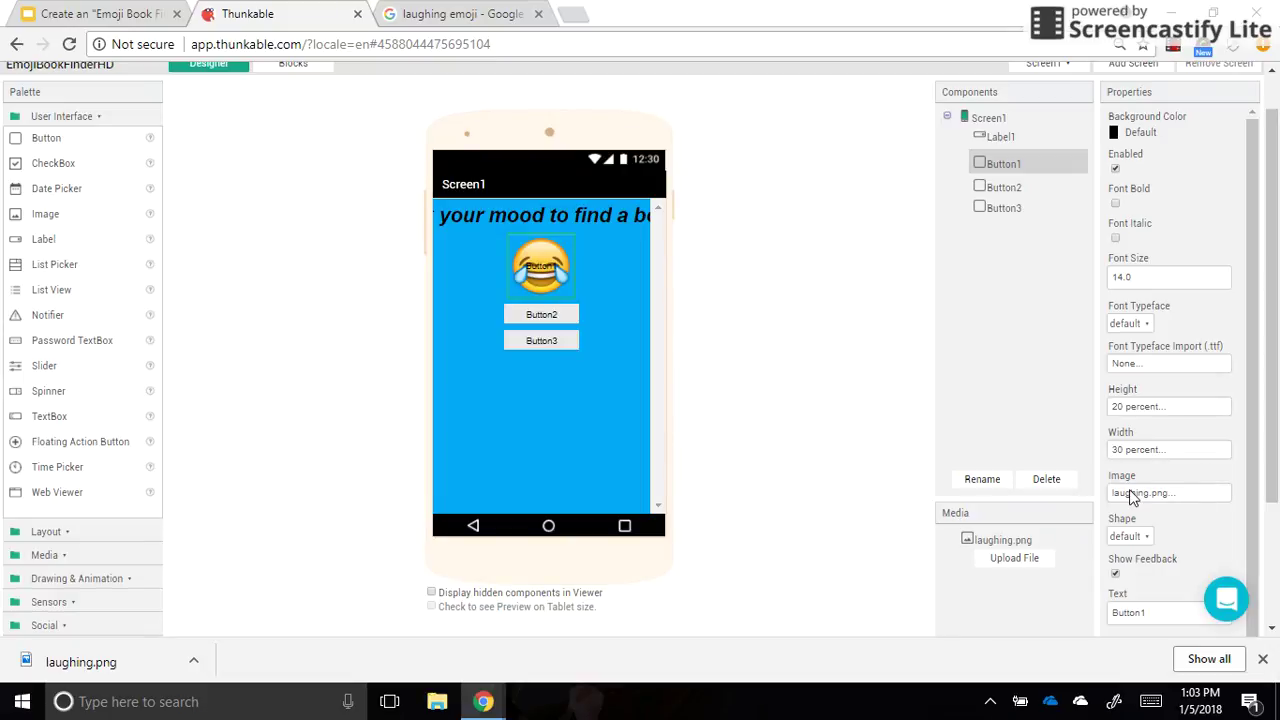
- Clear Button1's text so that only the emoji image is displayed
{"action": "left_click", "coordinate": [1146, 612]}
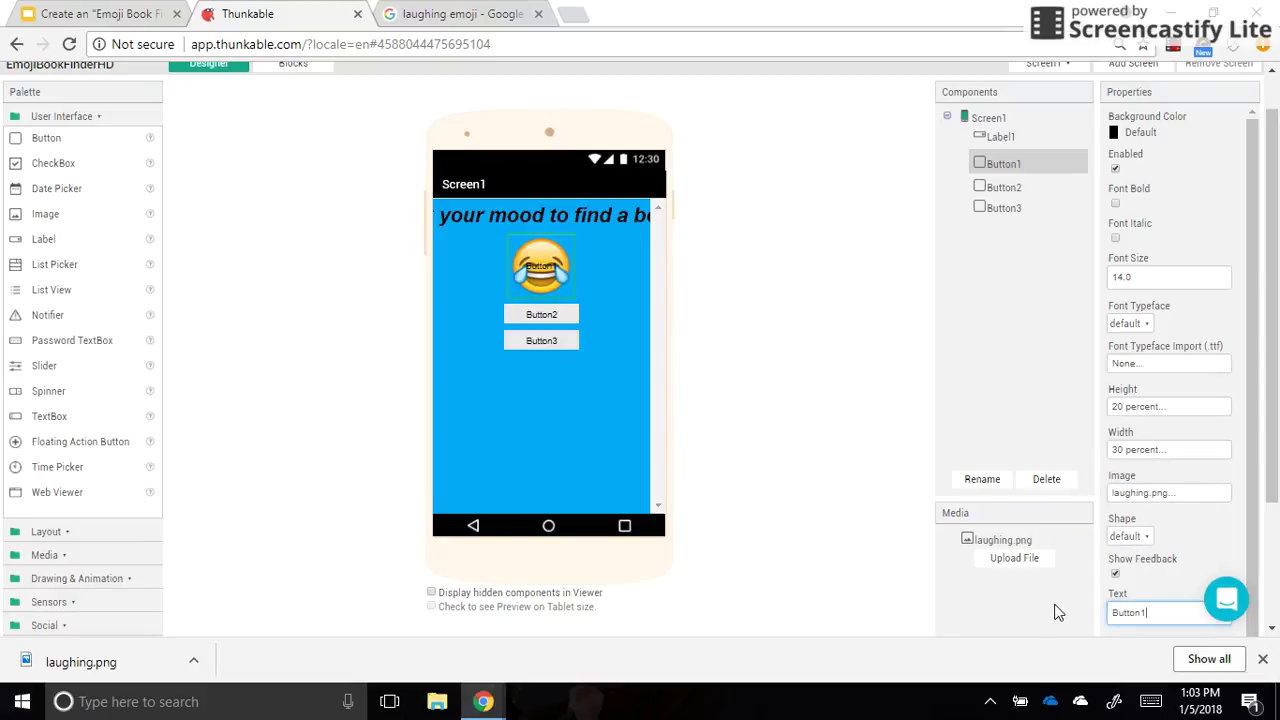
{"action": "double_click", "coordinate": [1130, 617]}
{"action": "key", "text": "BackSpace"}
{"action": "left_click", "coordinate": [790, 410]}
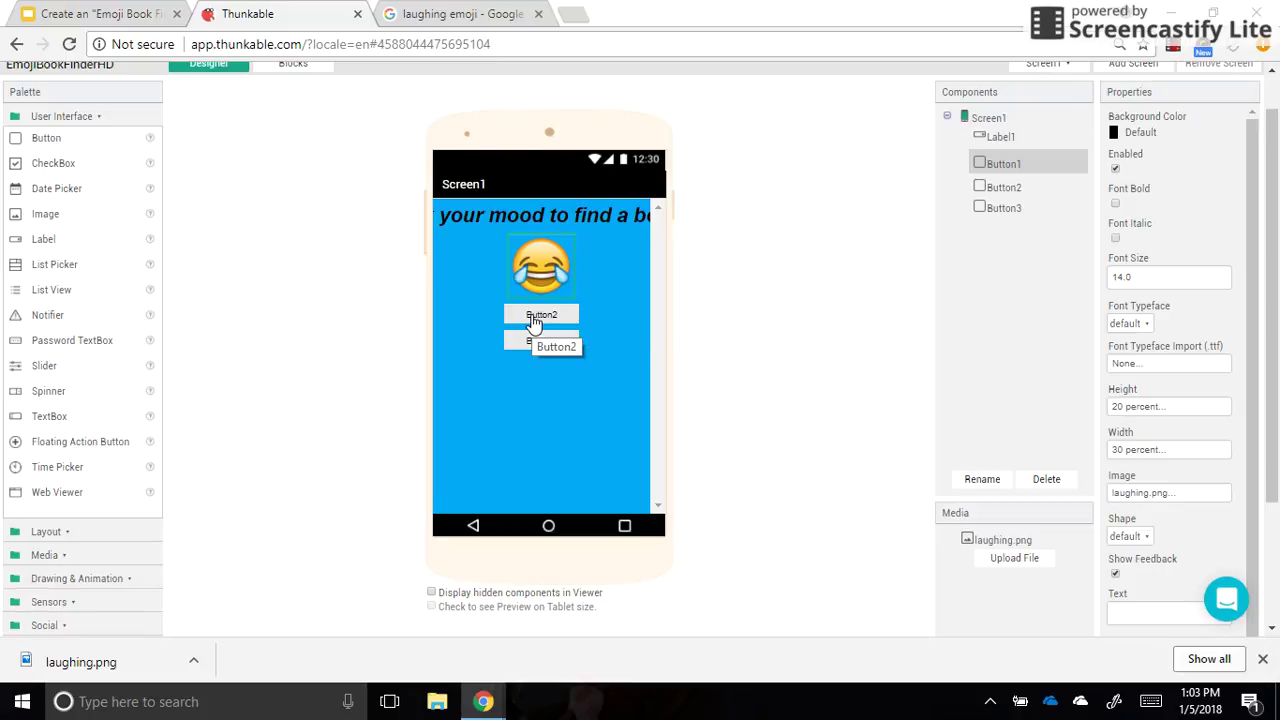
- Go back to the image search, look for "happy emoji" instead, and check that the usage filter is Labeled for reuse
{"action": "left_click", "coordinate": [463, 17]}
{"action": "scroll", "coordinate": [449, 241], "scroll_direction": "up", "scroll_amount": 3}
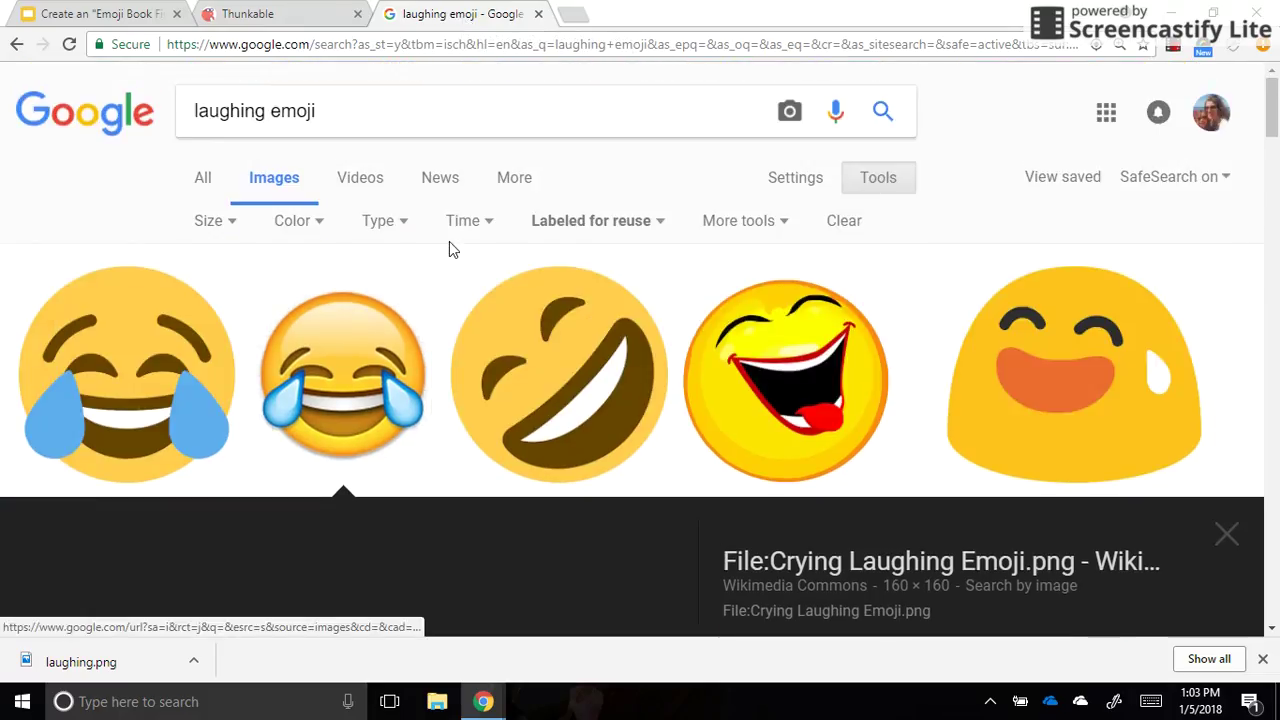
{"action": "double_click", "coordinate": [229, 111]}
{"action": "type", "text": "happy"}
{"action": "key", "text": "Return"}
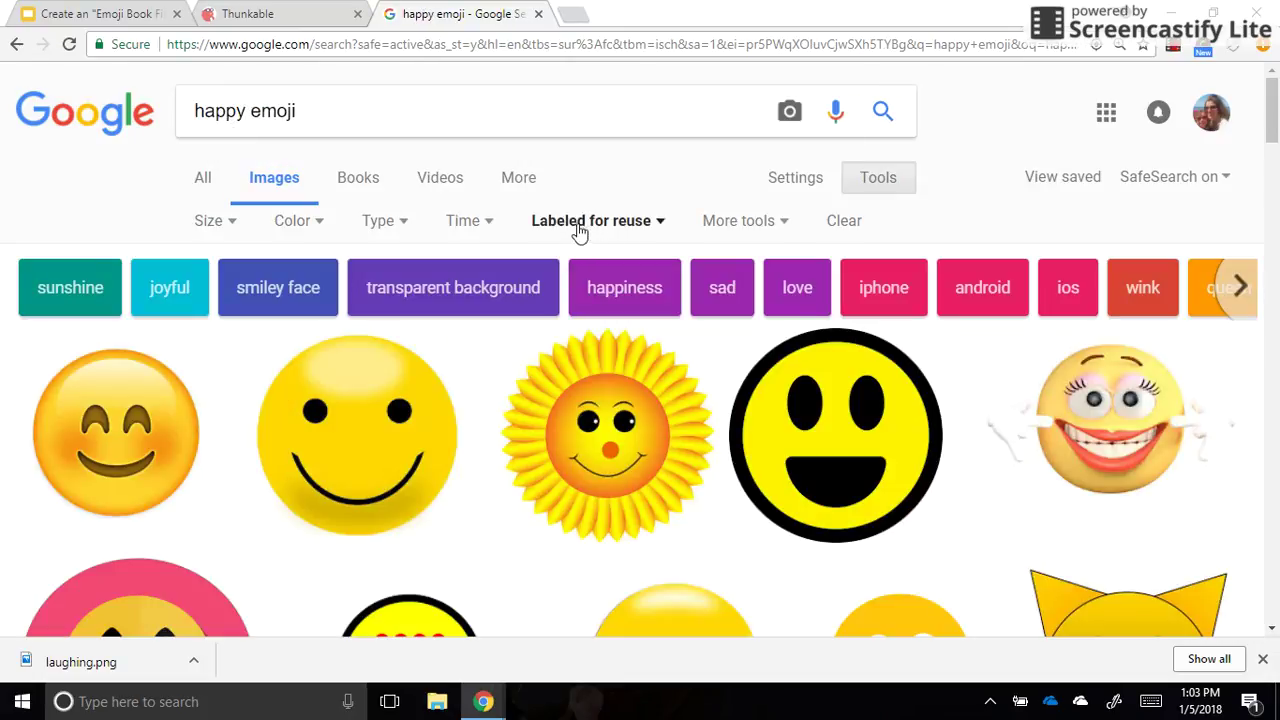
{"action": "left_click", "coordinate": [617, 228]}
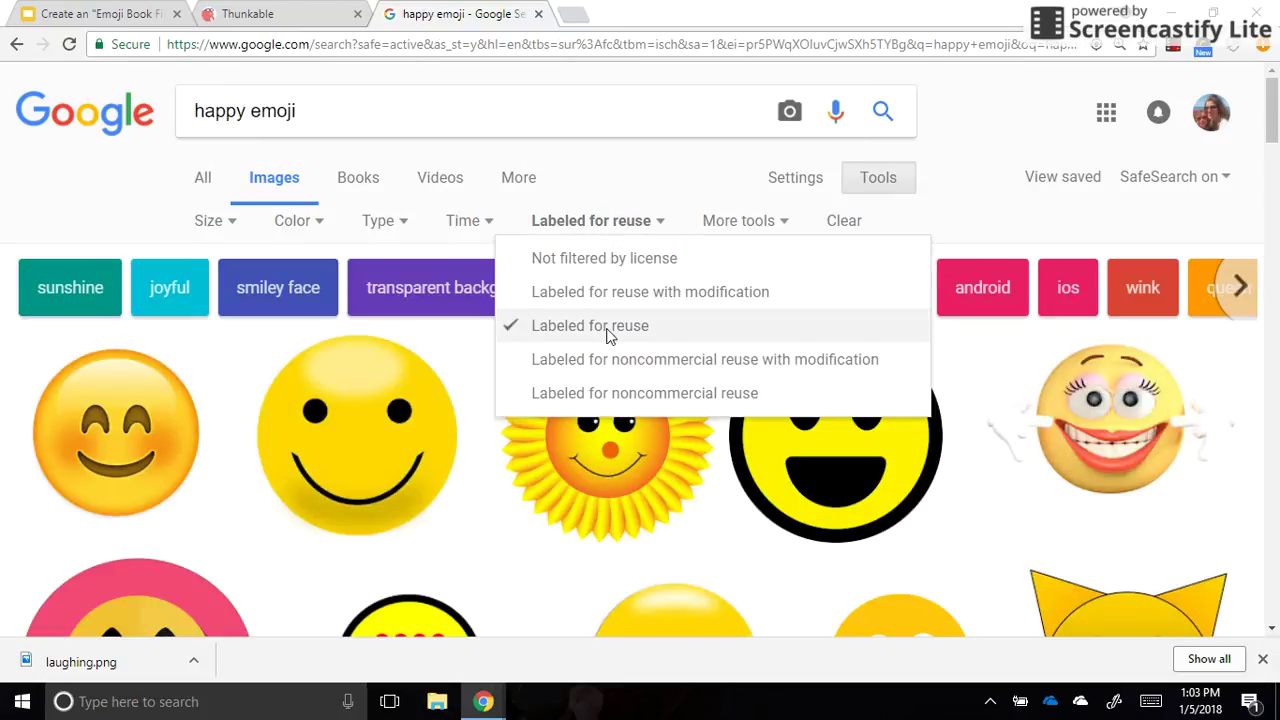
{"action": "left_click", "coordinate": [593, 202]}
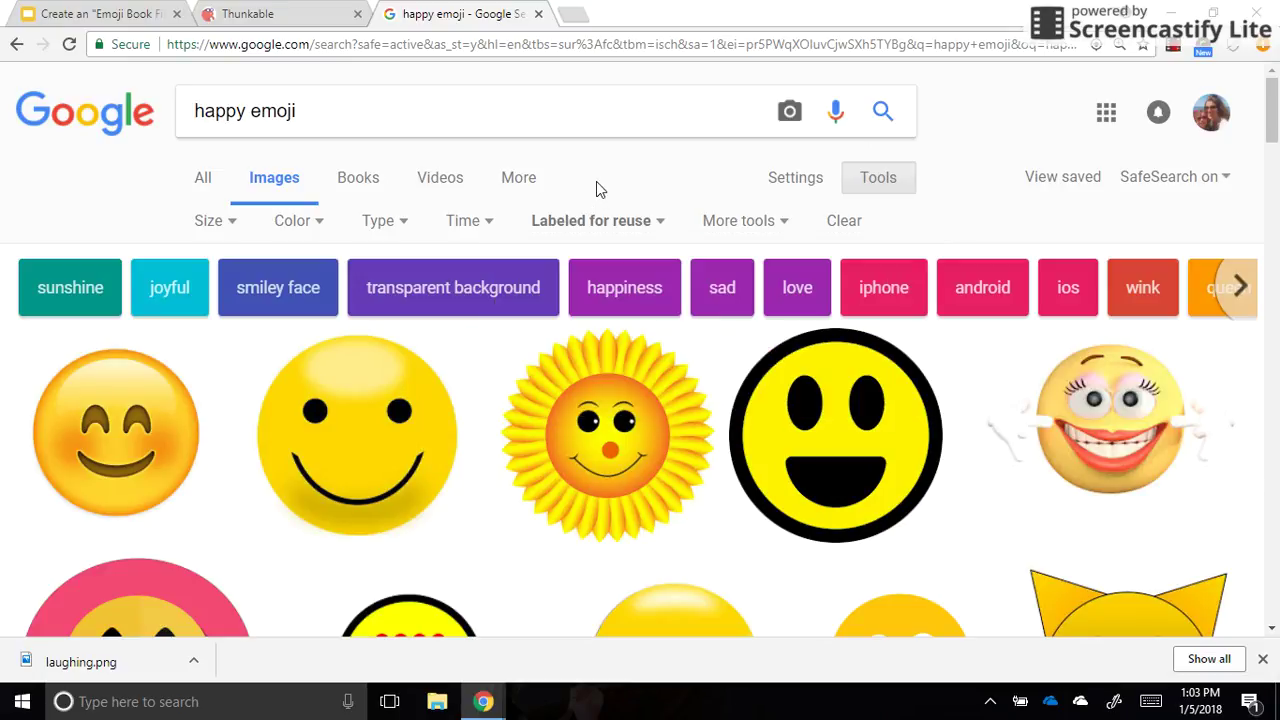
- Return to the Thunkable project and select each of Screen1's three buttons in turn to check them
{"action": "left_click", "coordinate": [253, 16]}
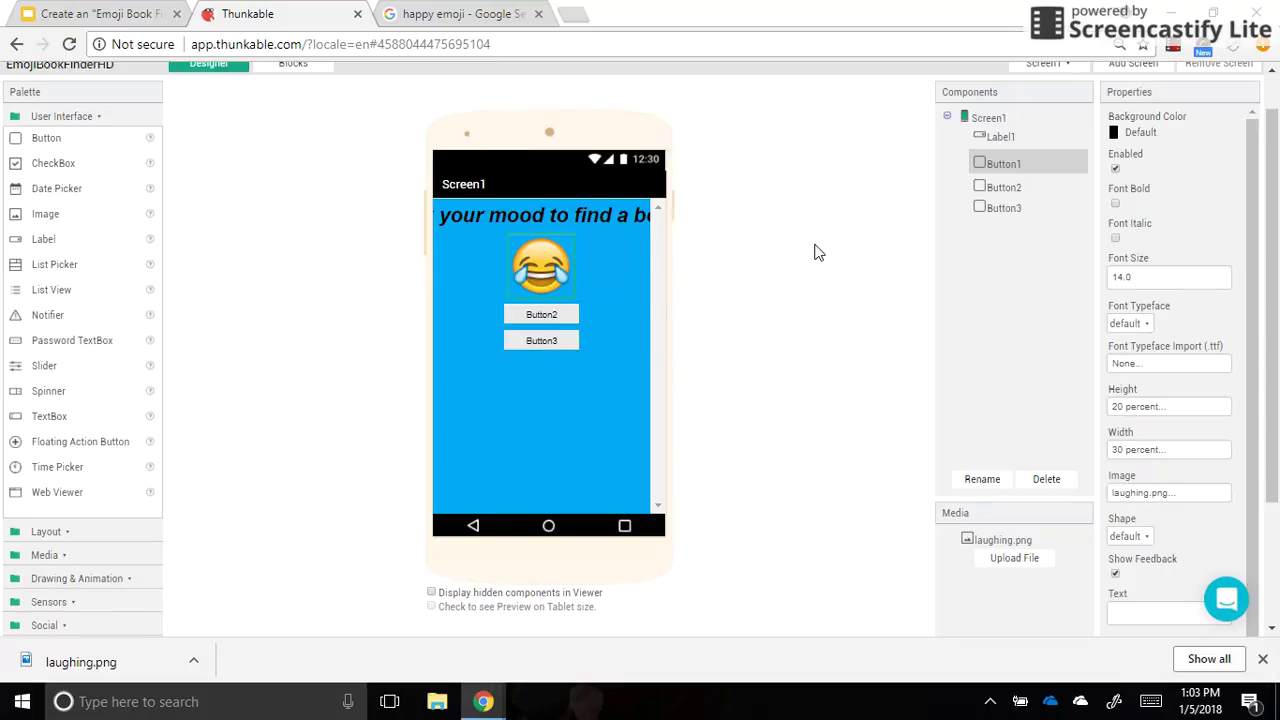
{"action": "left_click", "coordinate": [1176, 48]}
{"action": "left_click", "coordinate": [1032, 314]}
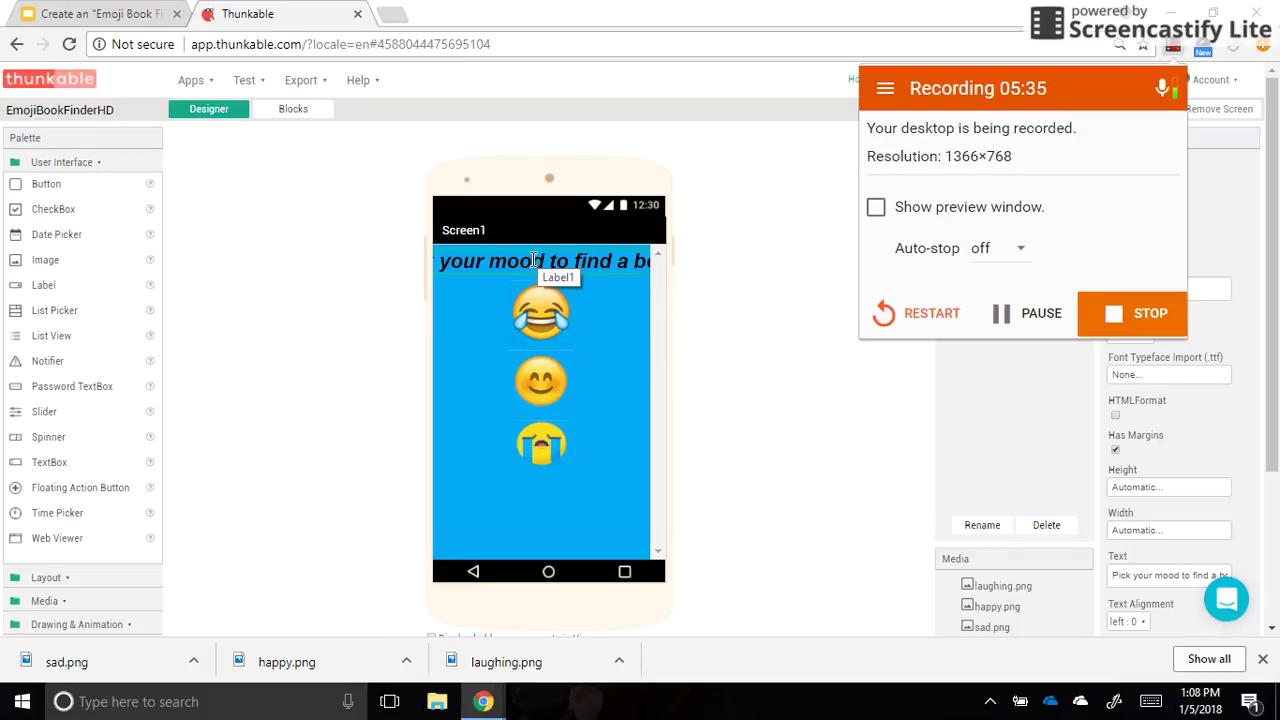
{"action": "left_click", "coordinate": [549, 322]}
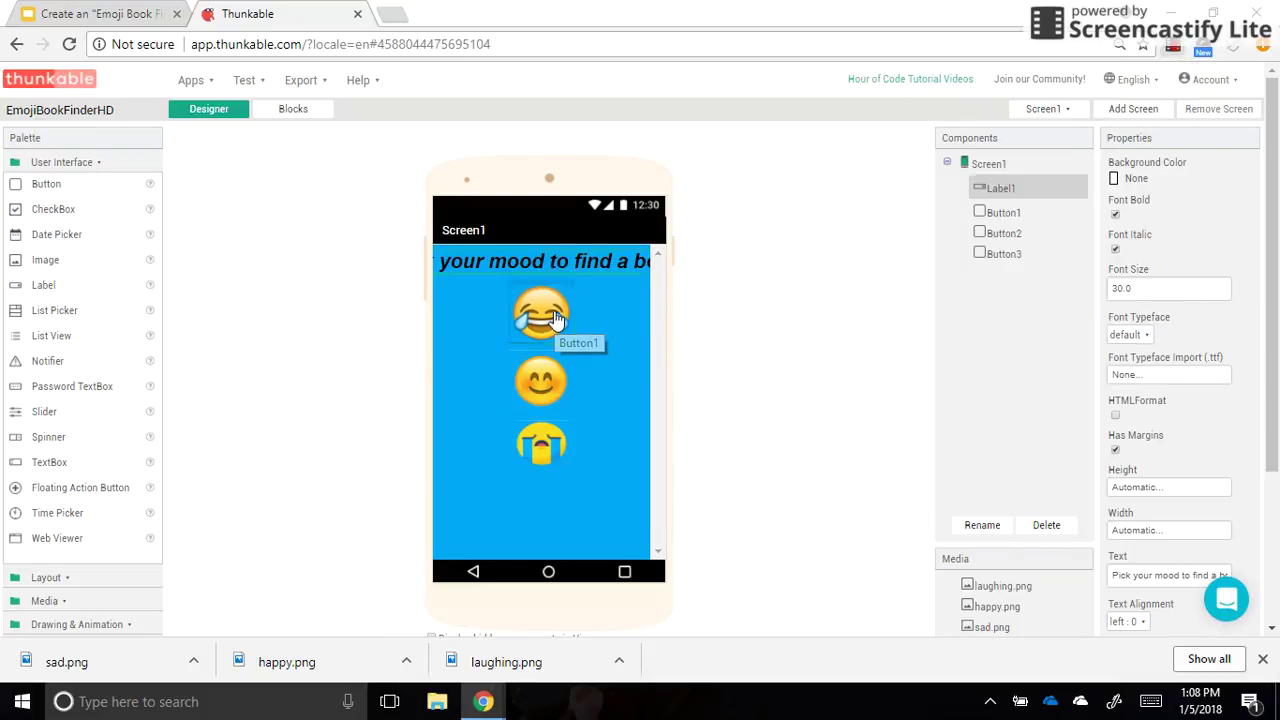
{"action": "left_click", "coordinate": [552, 387]}
{"action": "left_click", "coordinate": [545, 443]}
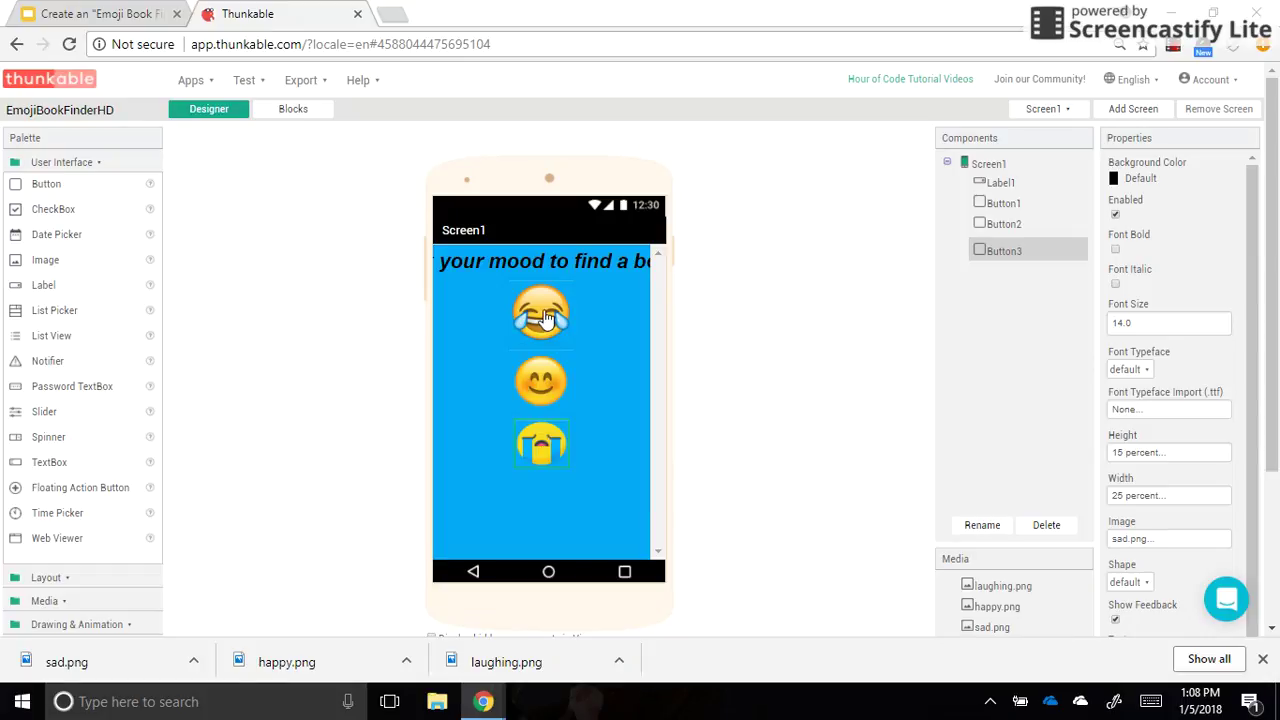
- Switch to the Google Slides presentation and review the App Planning Worksheet, the blank emoji recommendation sheet and the sentence starters
{"action": "left_click", "coordinate": [100, 14]}
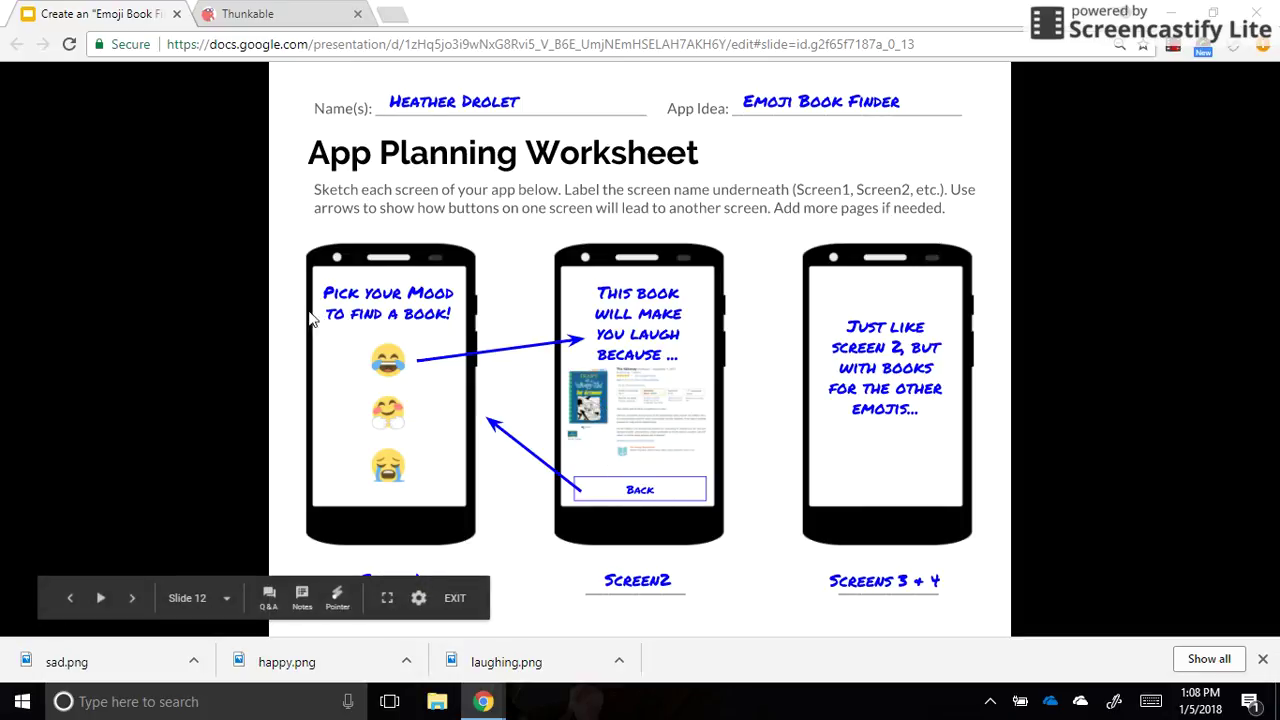
{"action": "left_click", "coordinate": [203, 282]}
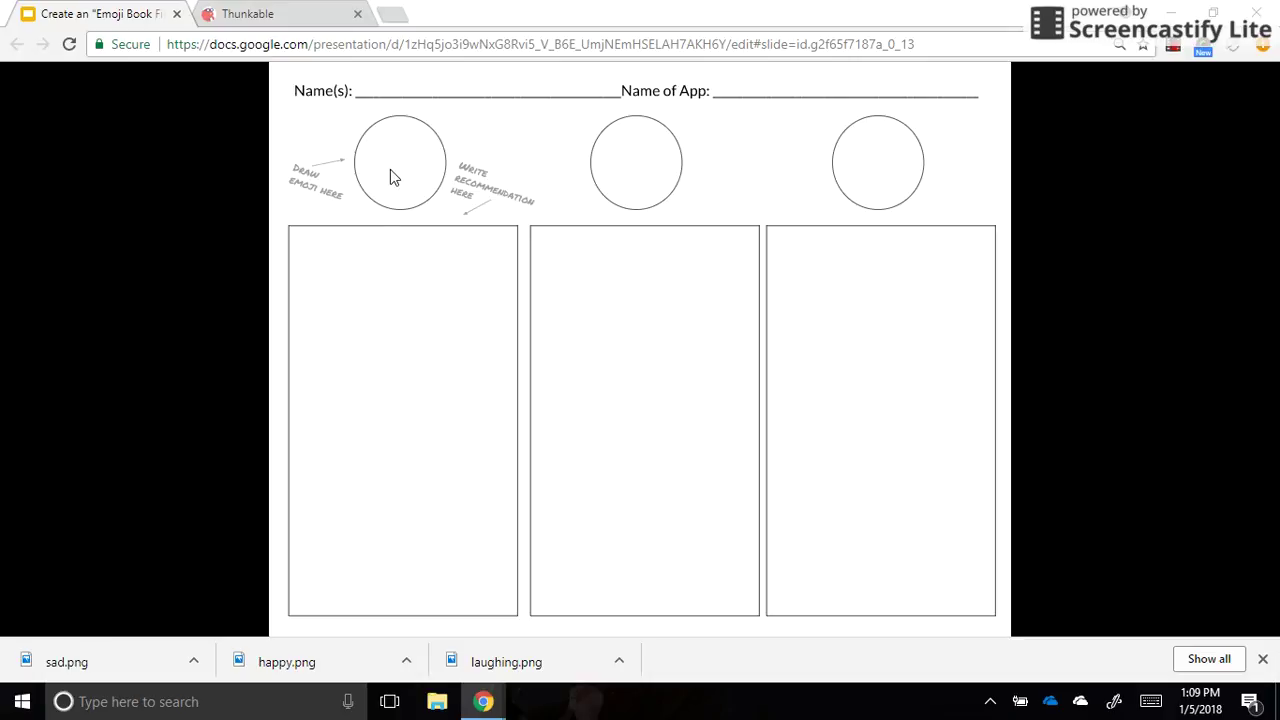
{"action": "left_click", "coordinate": [388, 339]}
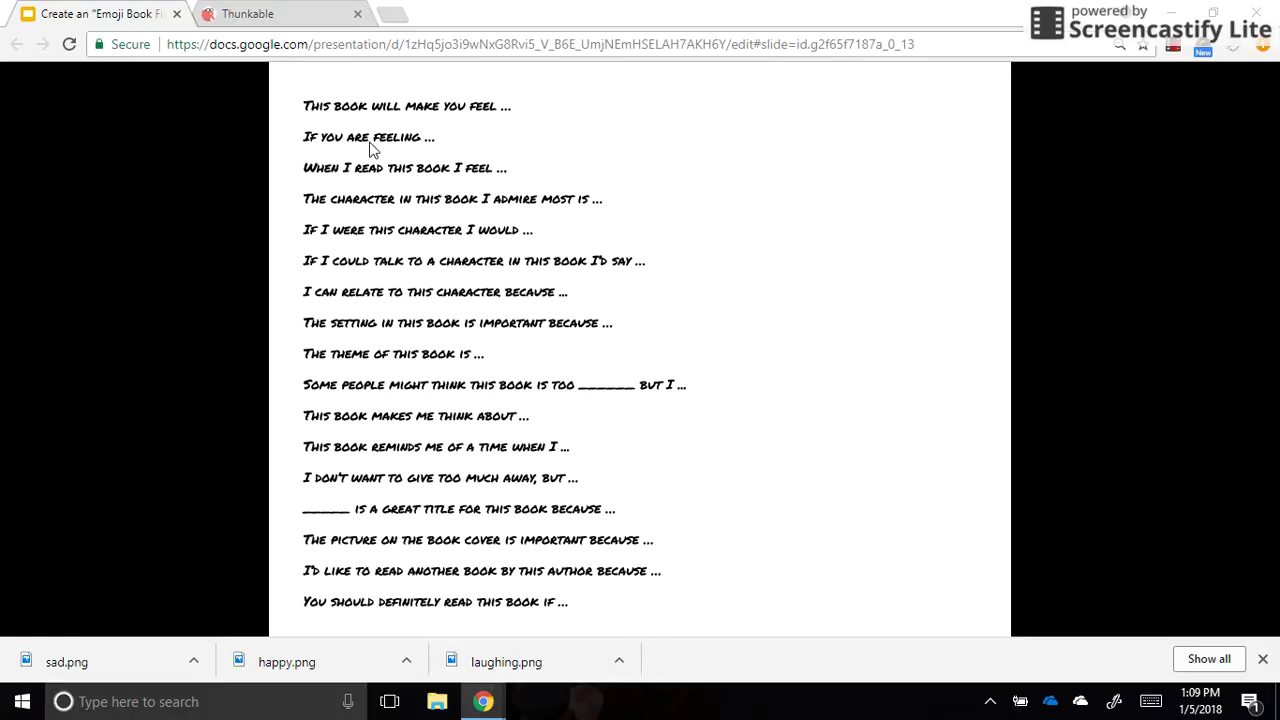
{"action": "key", "text": "Right"}
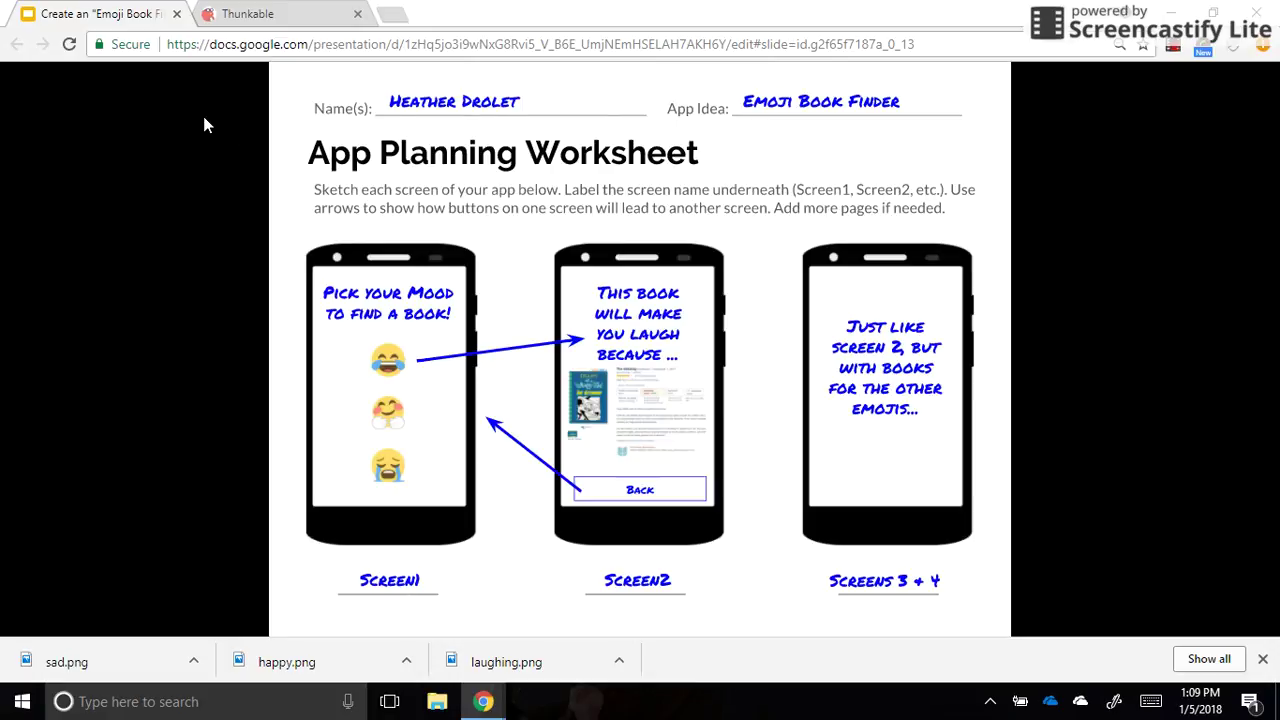